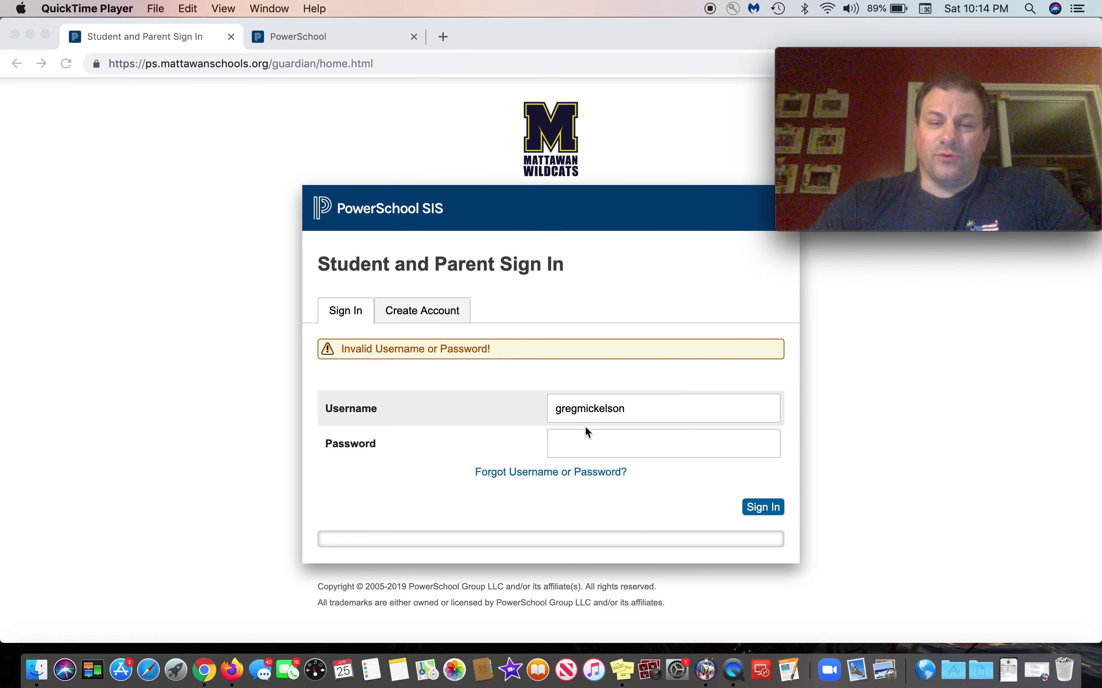
# Step: Enter the parent account password and submit the sign-in
pyautogui.click(572, 440)
pyautogui.click(605, 411)
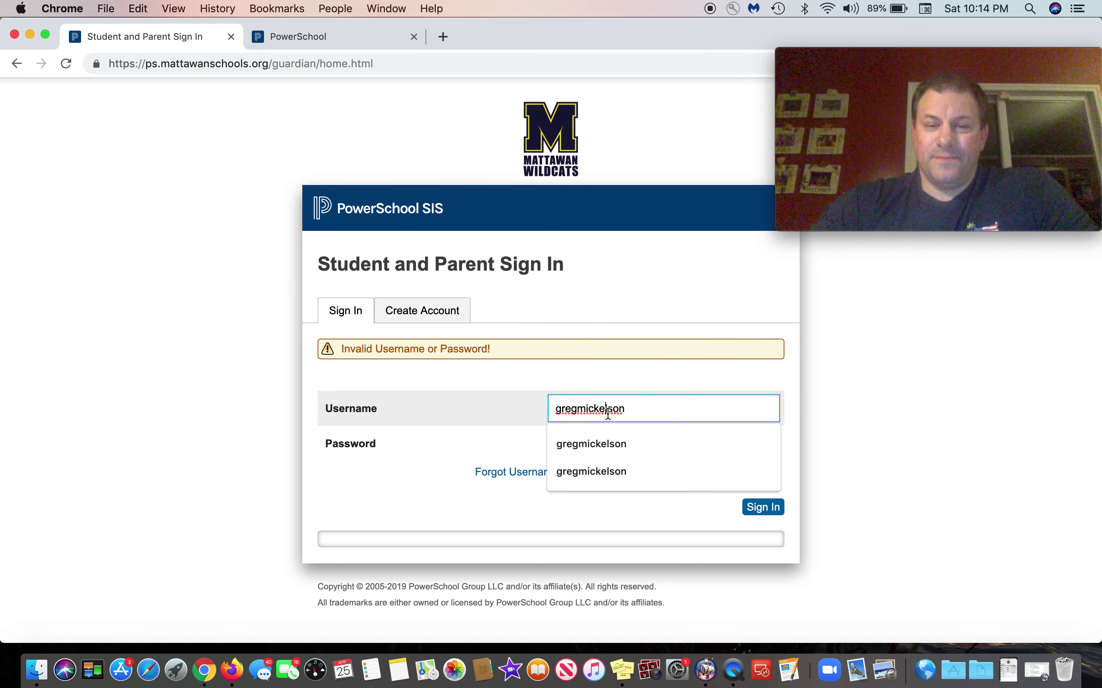
pyautogui.click(578, 439)
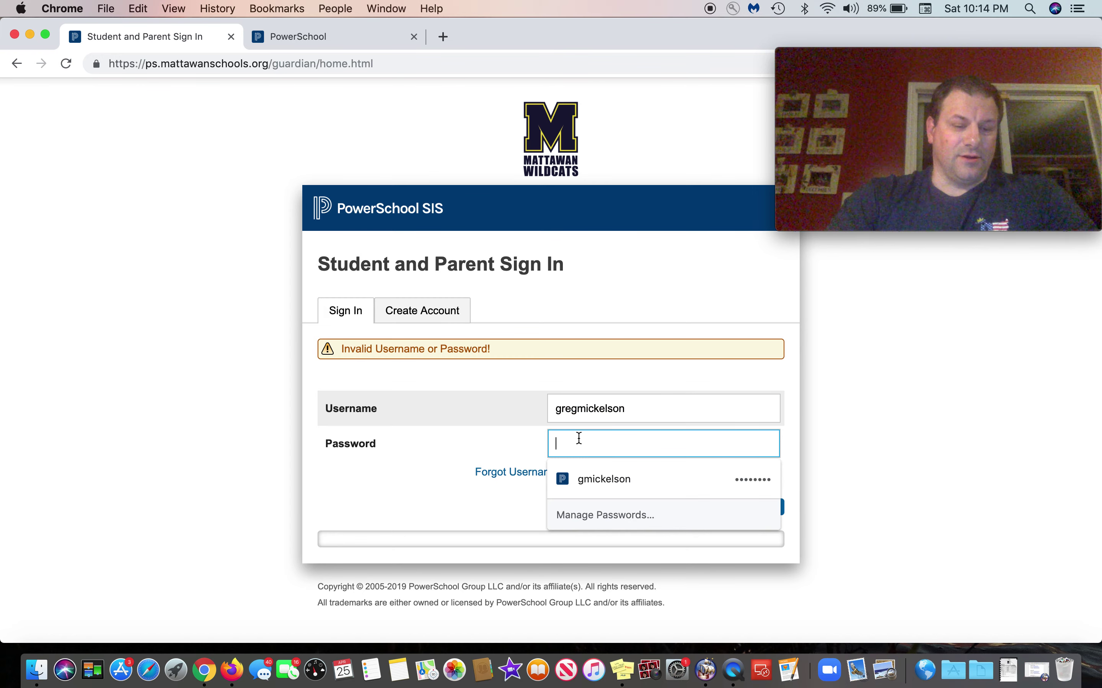
pyautogui.write('••')
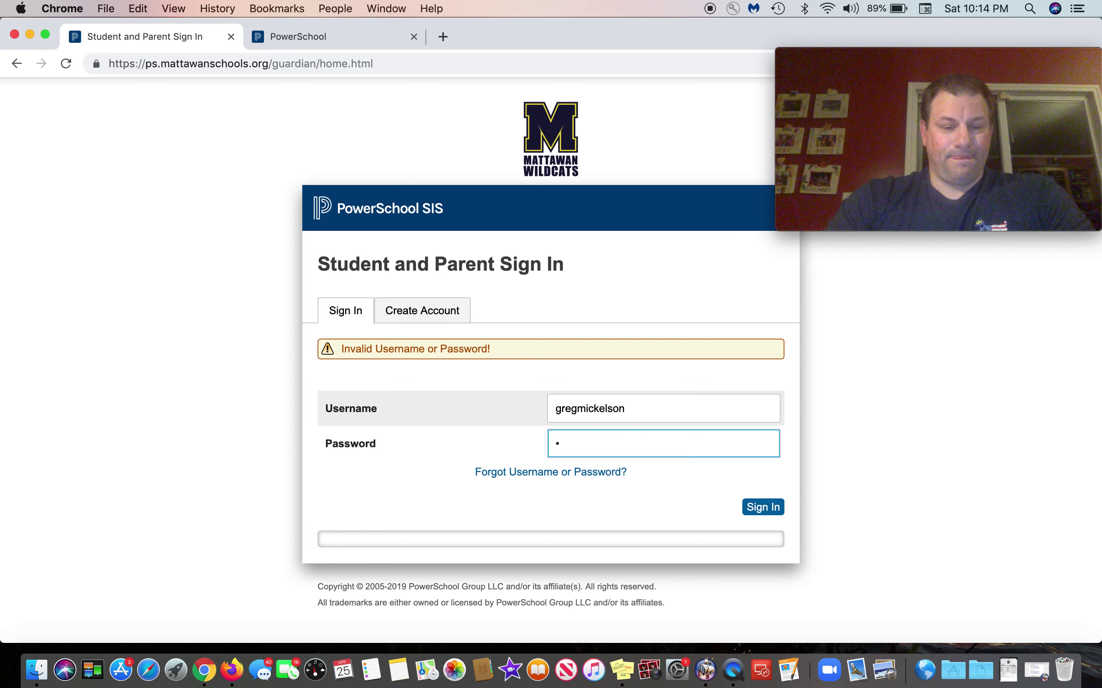
pyautogui.write('•••')
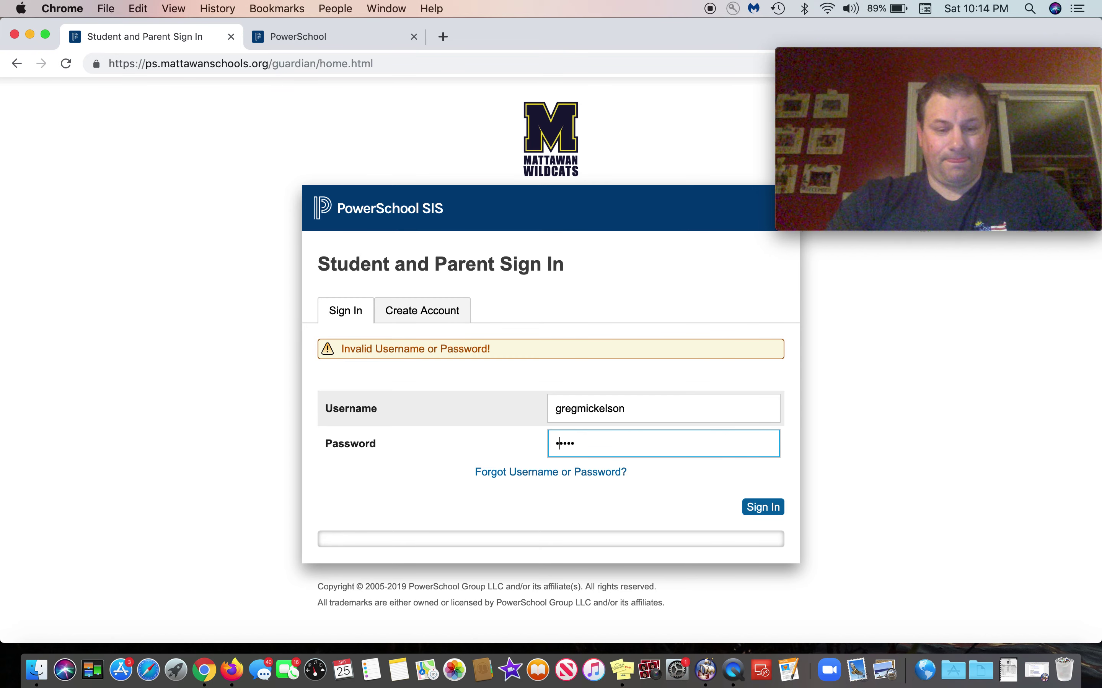
pyautogui.write('••')
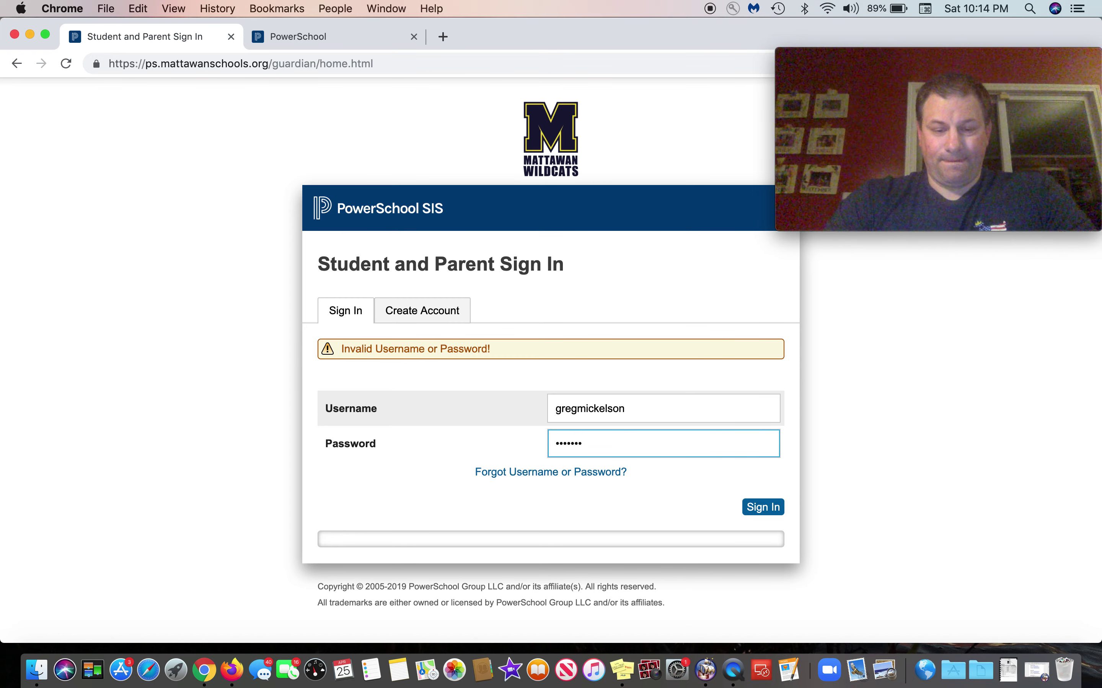
pyautogui.click(758, 510)
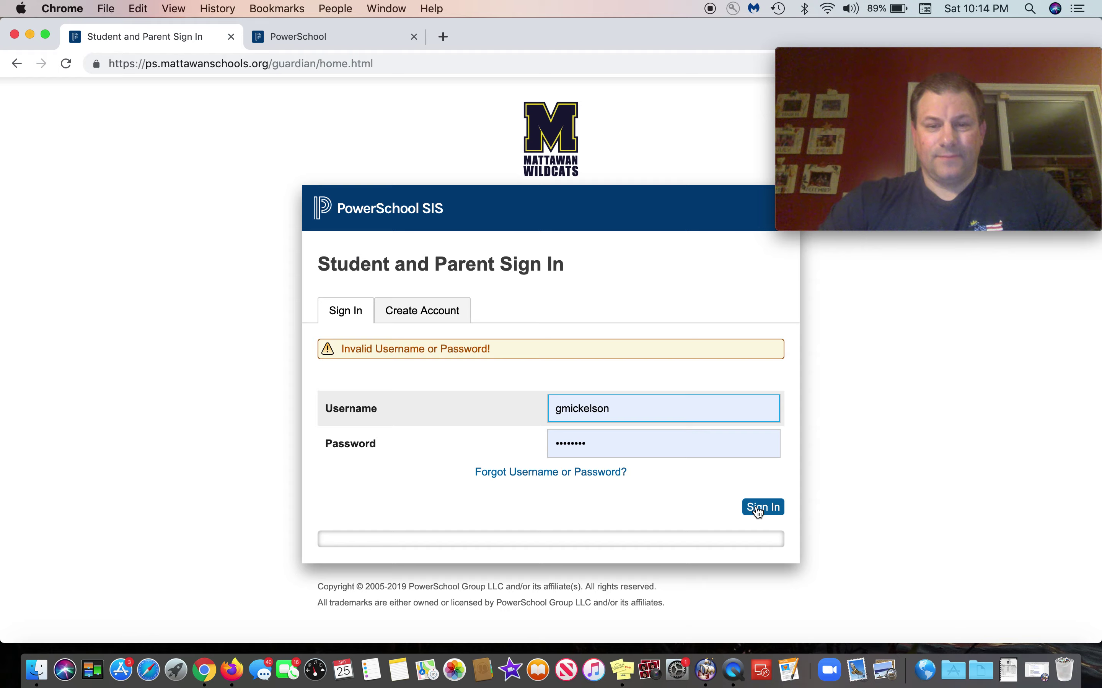
# Step: Retype the parent account username and password, then sign in again
pyautogui.write('gm')
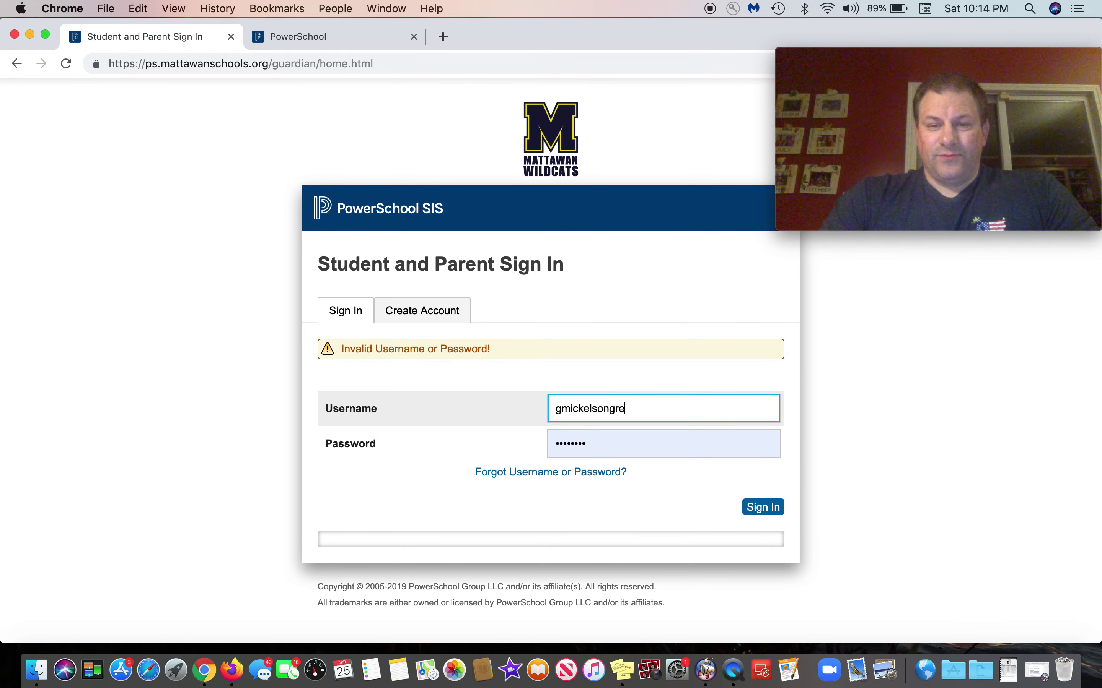
pyautogui.press('BackSpace')
pyautogui.press('BackSpace')
pyautogui.press('BackSpace')
pyautogui.press('BackSpace')
pyautogui.press('BackSpace')
pyautogui.press('BackSpace')
pyautogui.press('BackSpace')
pyautogui.press('BackSpace')
pyautogui.press('BackSpace')
pyautogui.press('BackSpace')
pyautogui.press('BackSpace')
pyautogui.press('BackSpace')
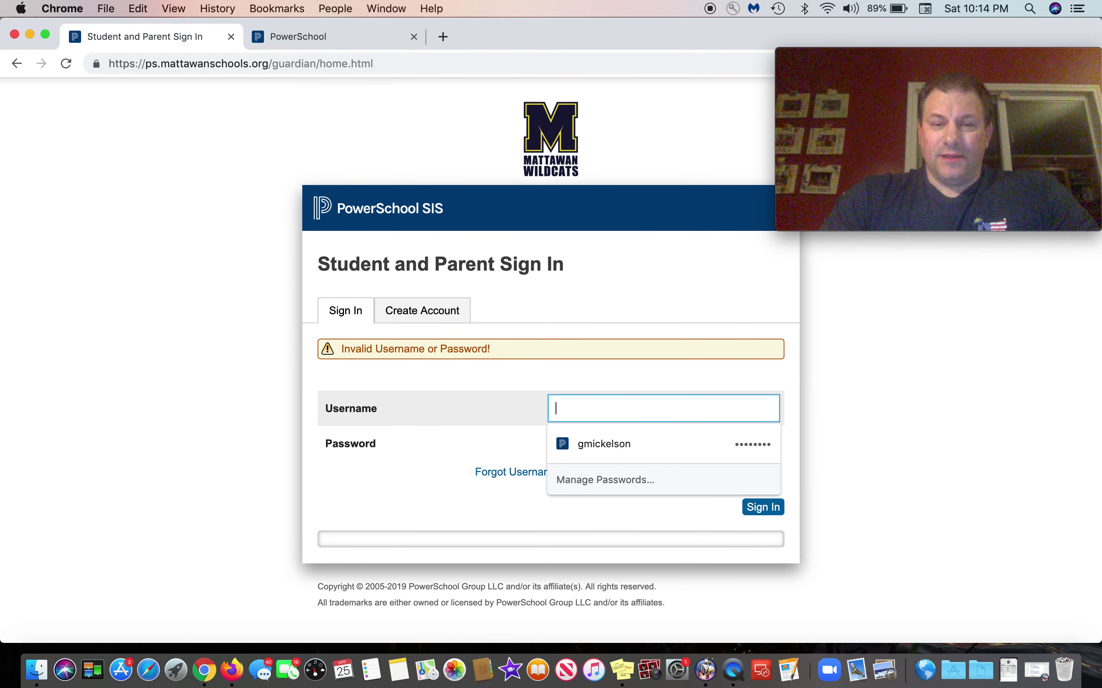
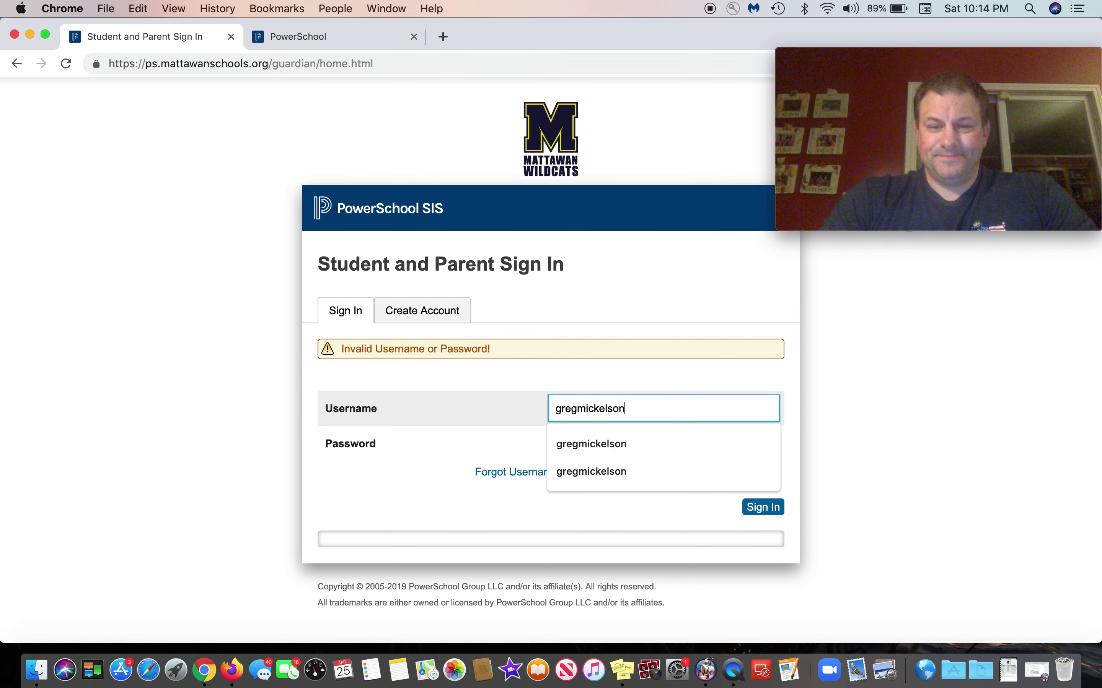
pyautogui.click(511, 436)
pyautogui.doubleClick(573, 443)
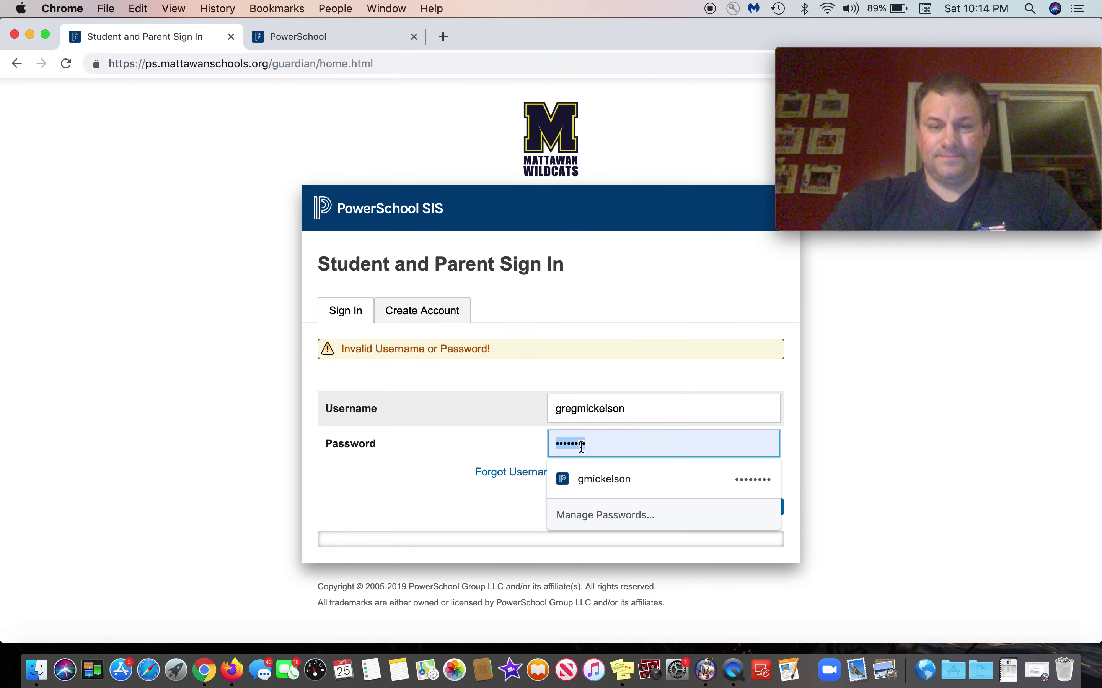
pyautogui.write('g•••••')
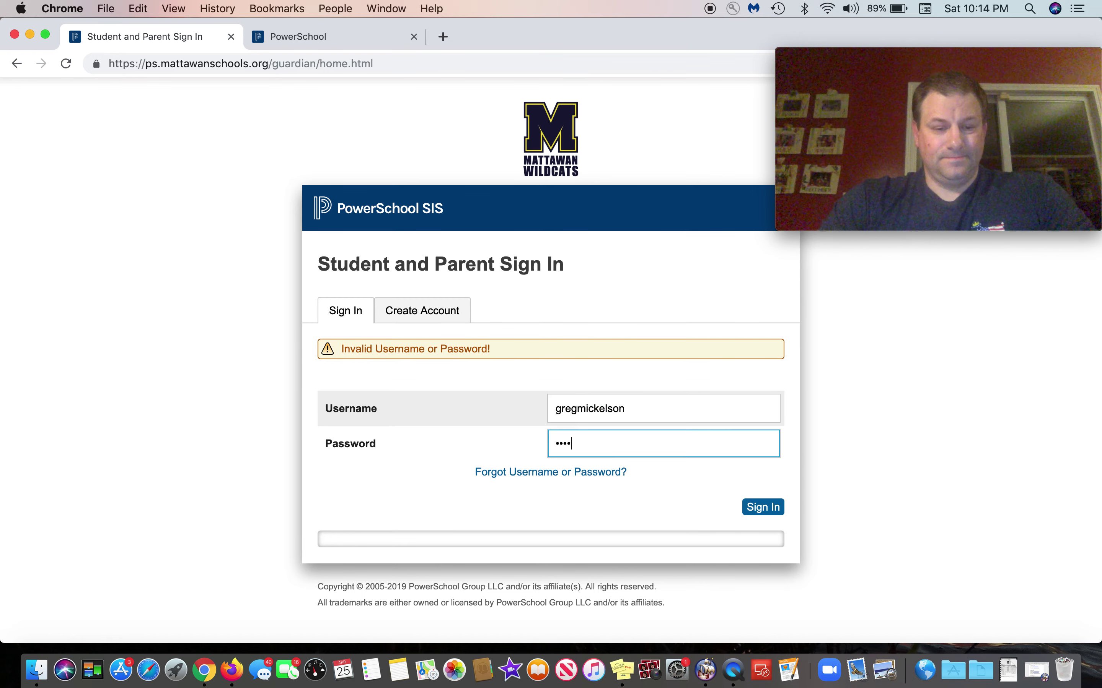
pyautogui.write('•••')
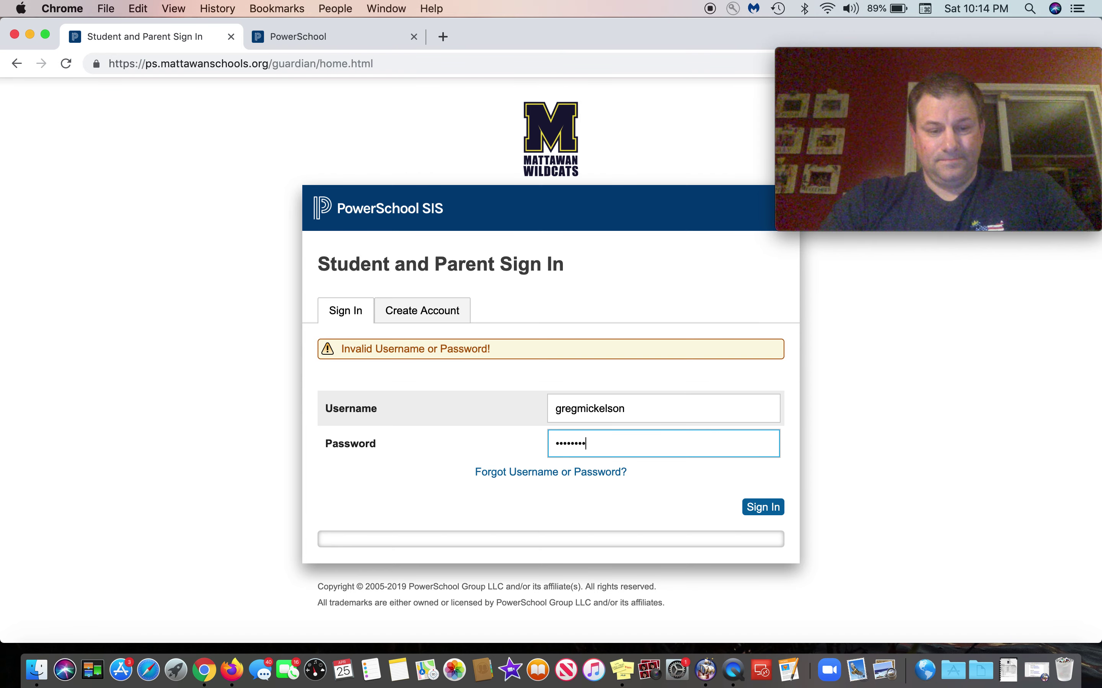
pyautogui.click(766, 509)
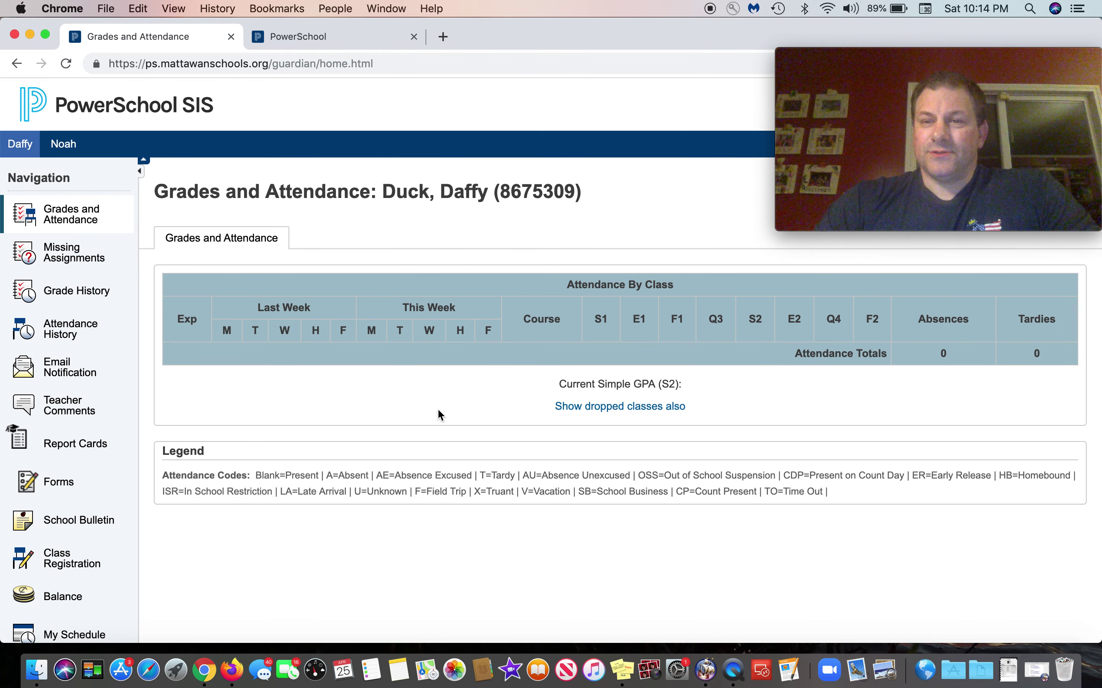
# Step: Scroll down the navigation sidebar on the Grades and Attendance page
pyautogui.scroll(-4, 367, 407)
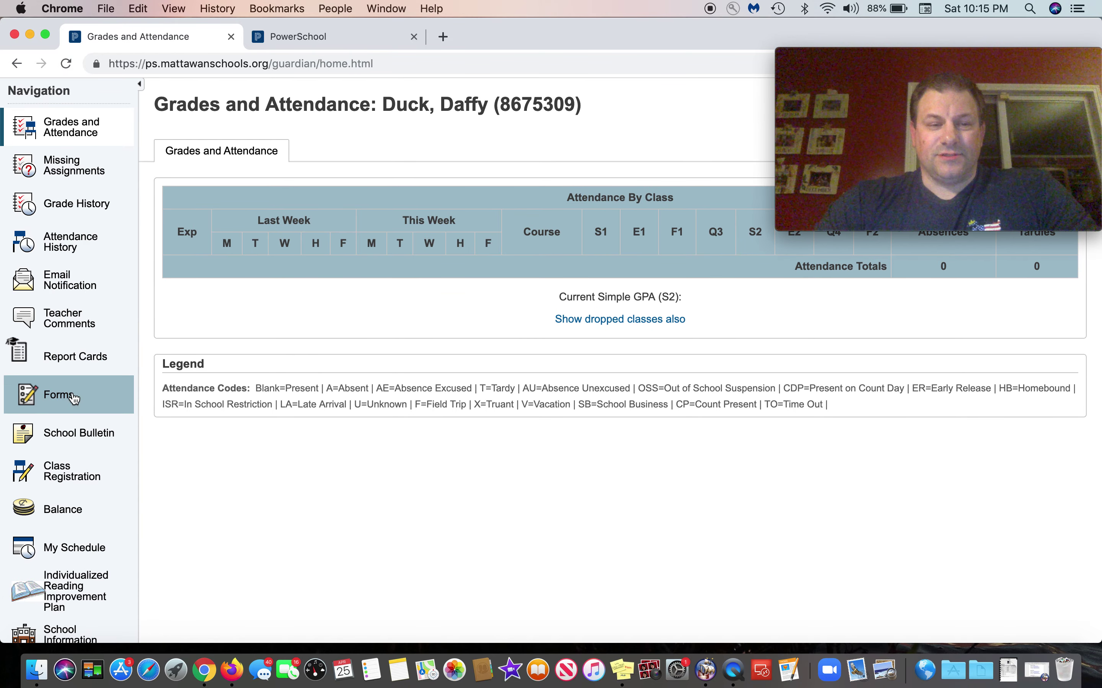
pyautogui.scroll(-2, 234, 460)
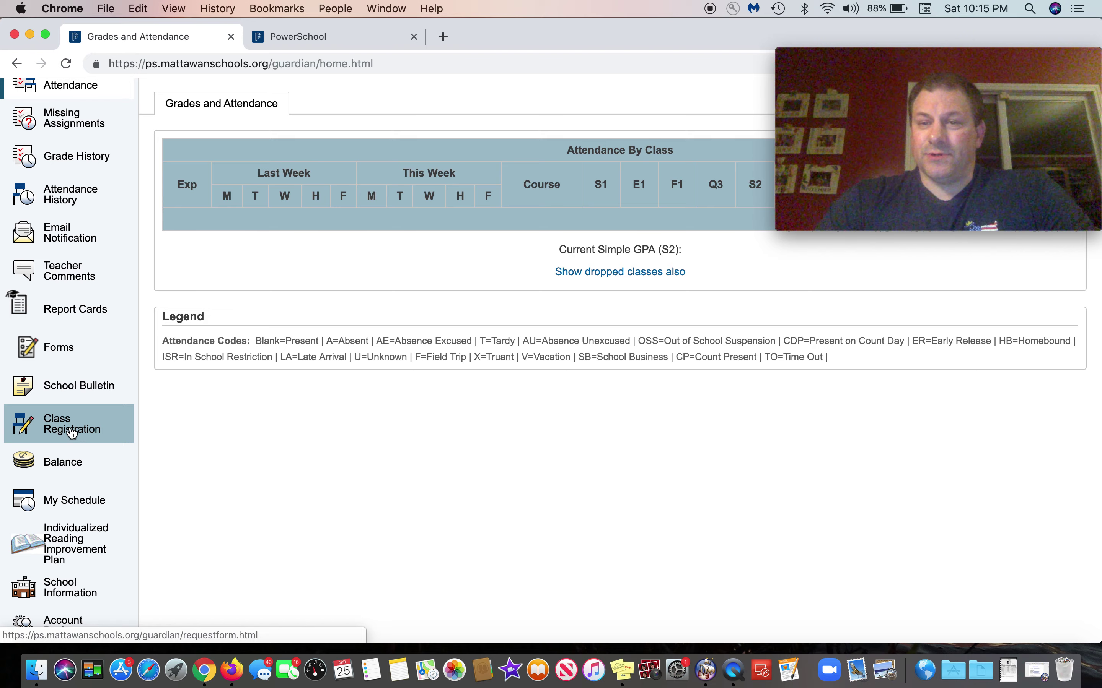
# Step: Go to Class Registration to view the 10th grade course request categories
pyautogui.click(59, 432)
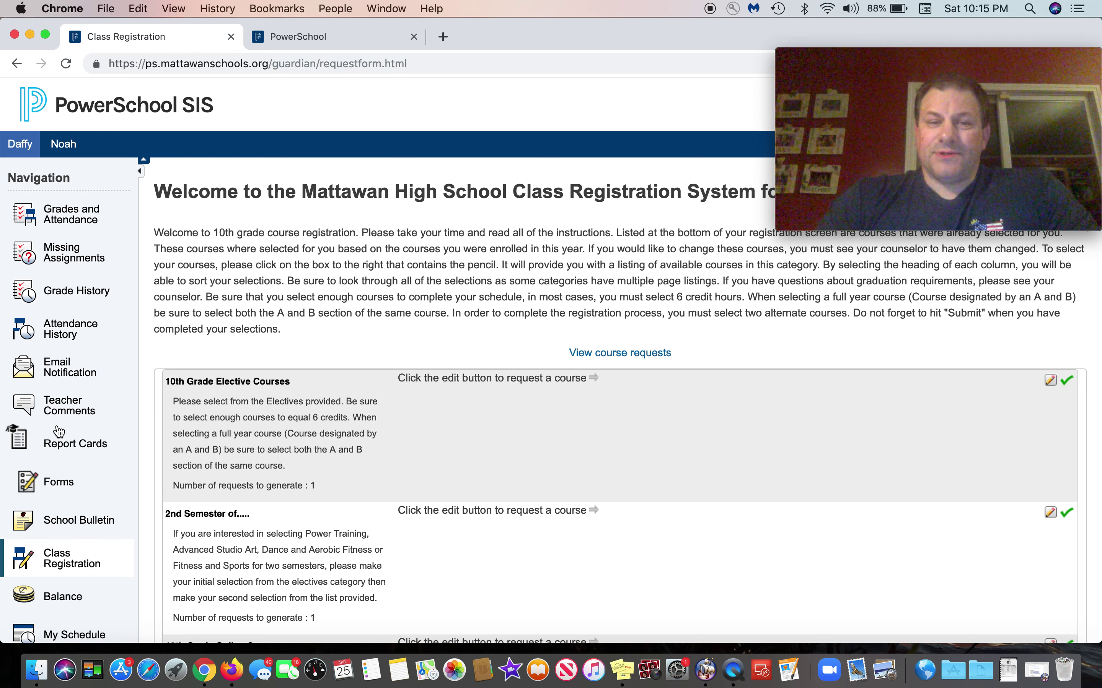
pyautogui.scroll(-3, 355, 307)
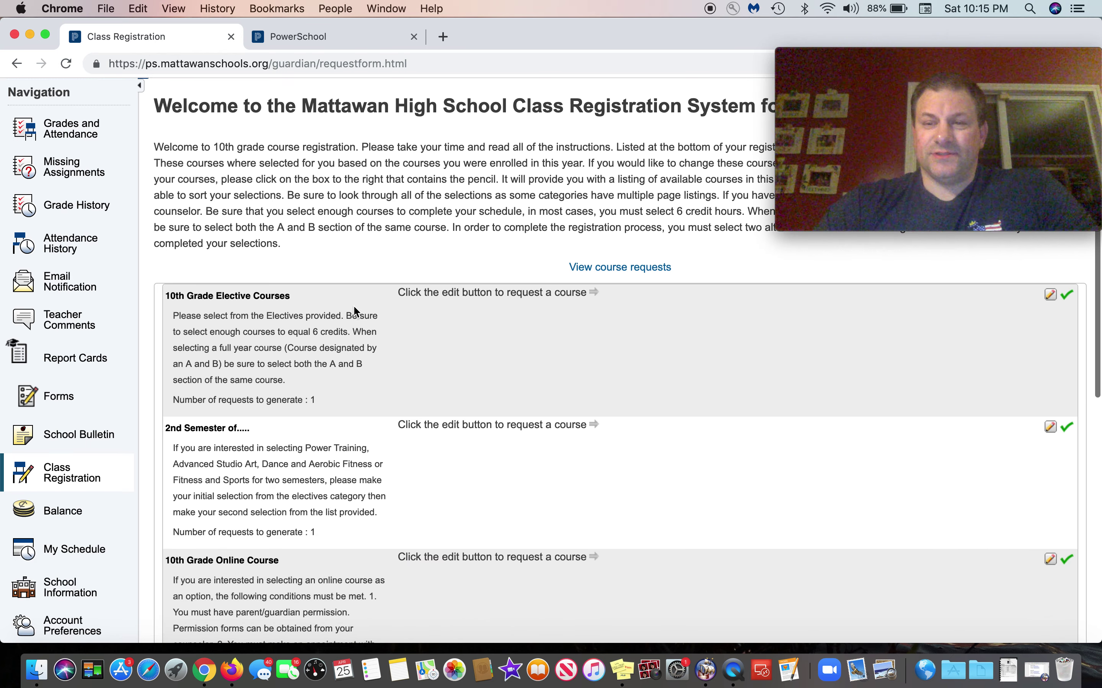
pyautogui.scroll(2, 360, 310)
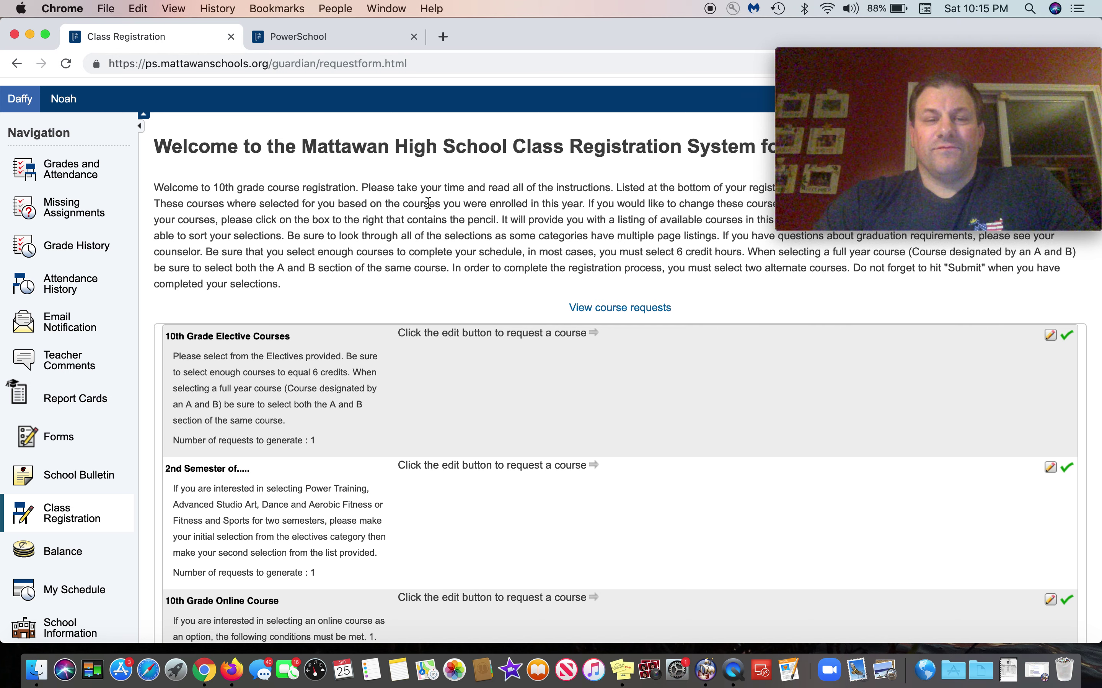
pyautogui.scroll(-15, 428, 203)
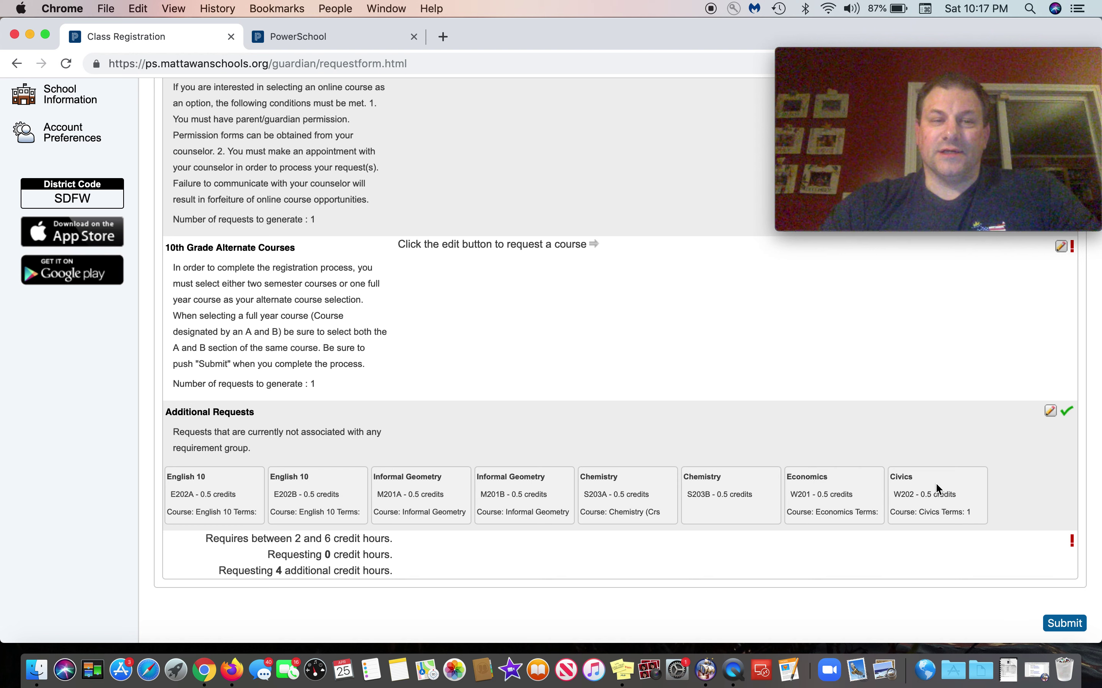
pyautogui.scroll(10, 534, 466)
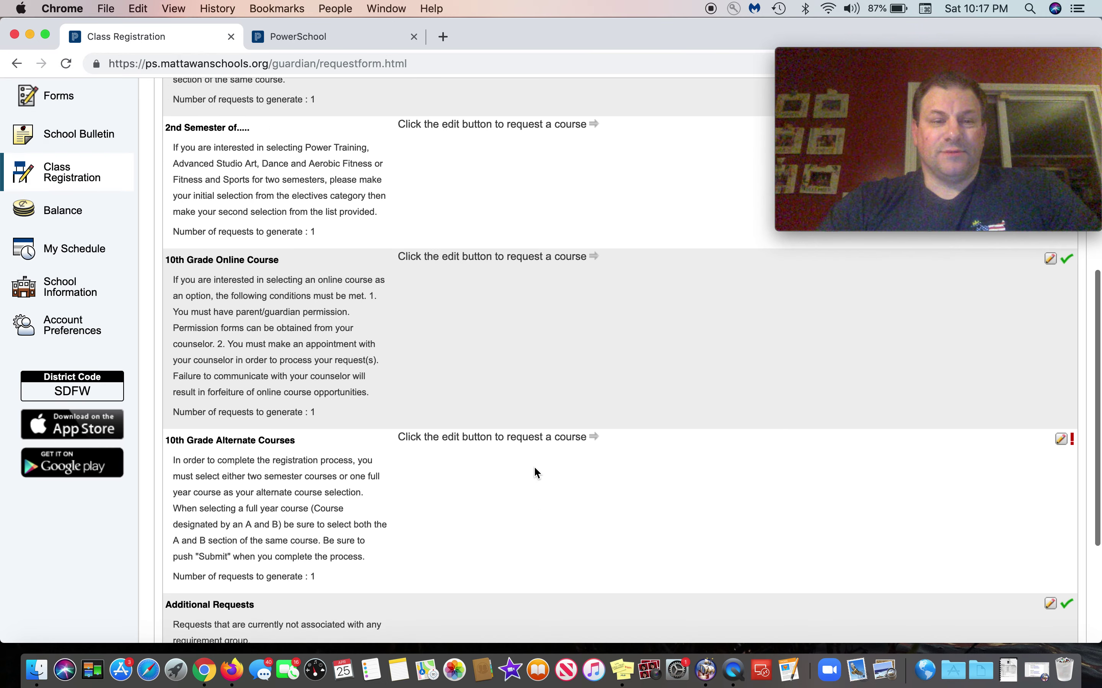
pyautogui.scroll(1, 533, 466)
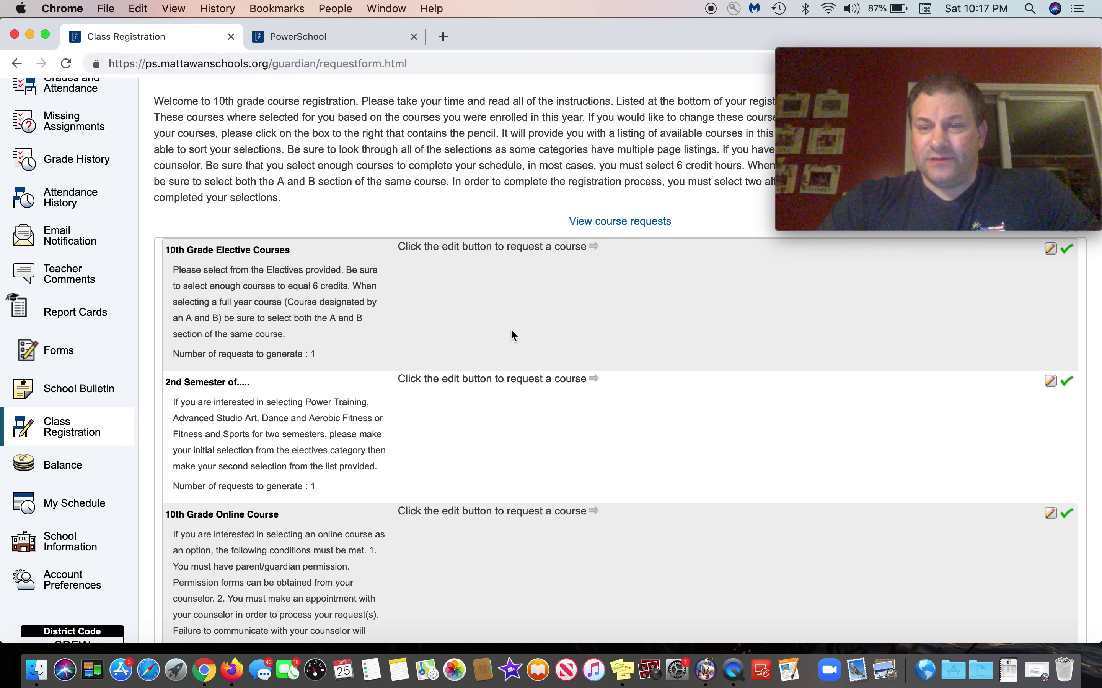
pyautogui.scroll(1, 678, 351)
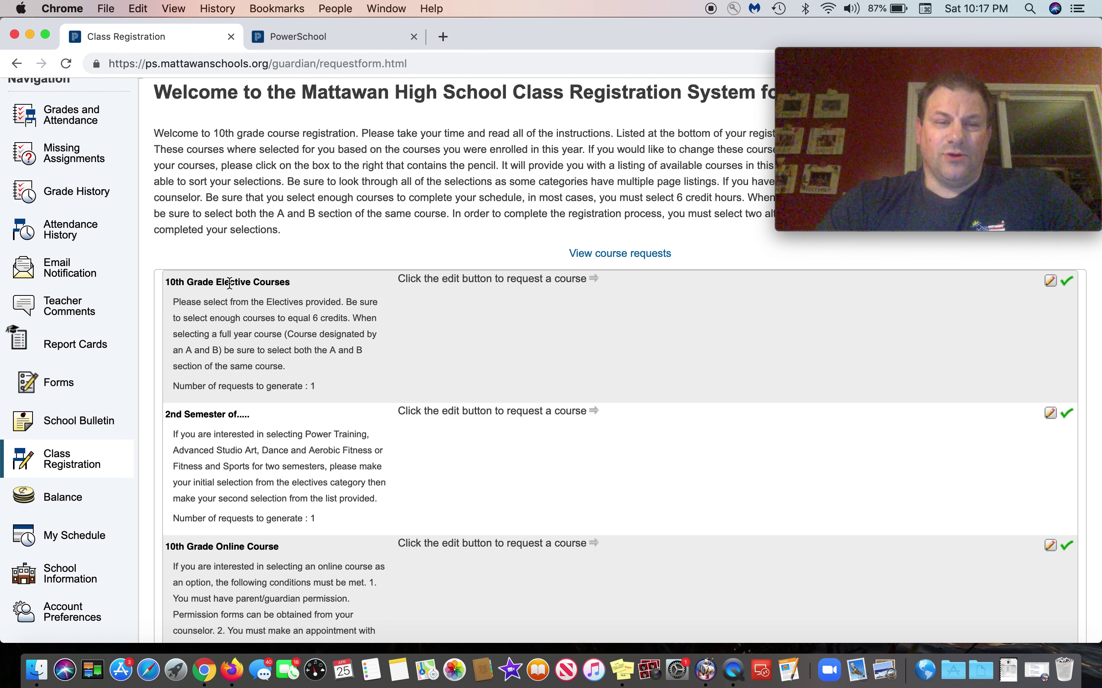
pyautogui.scroll(-2, 230, 283)
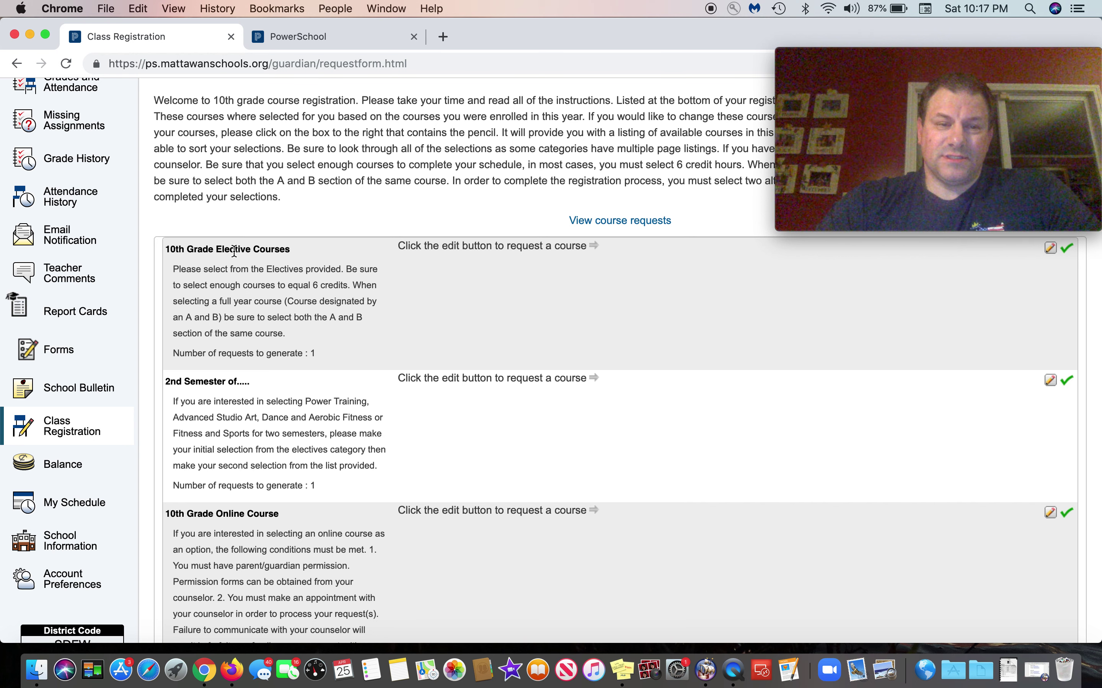
pyautogui.scroll(-5, 225, 254)
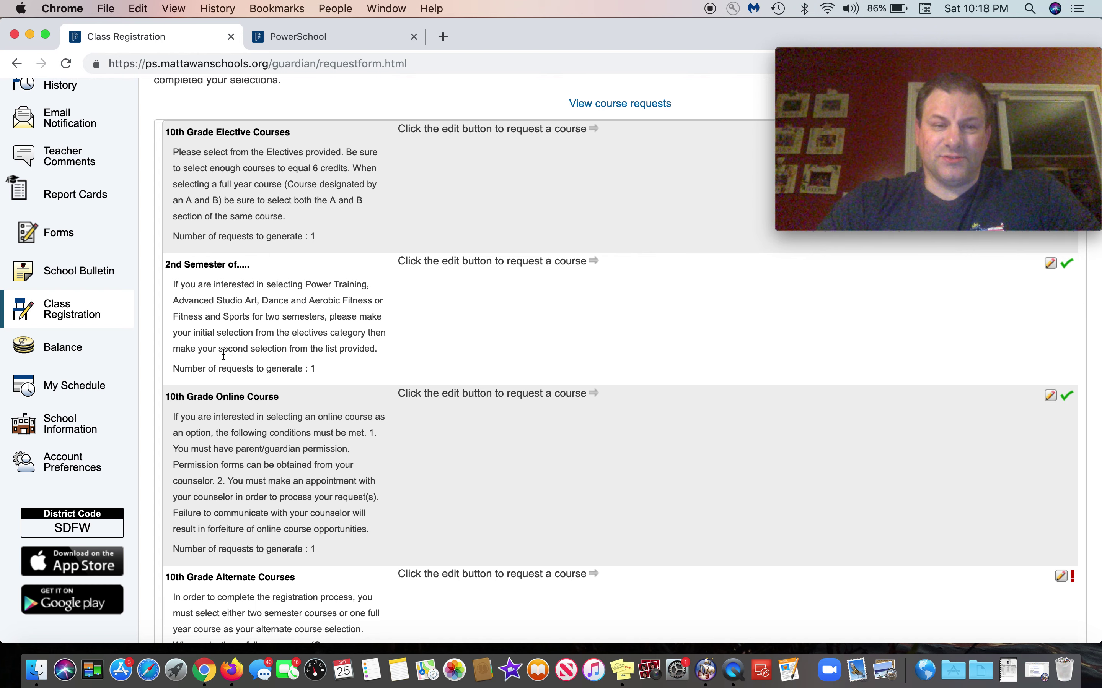
pyautogui.scroll(-4, 205, 319)
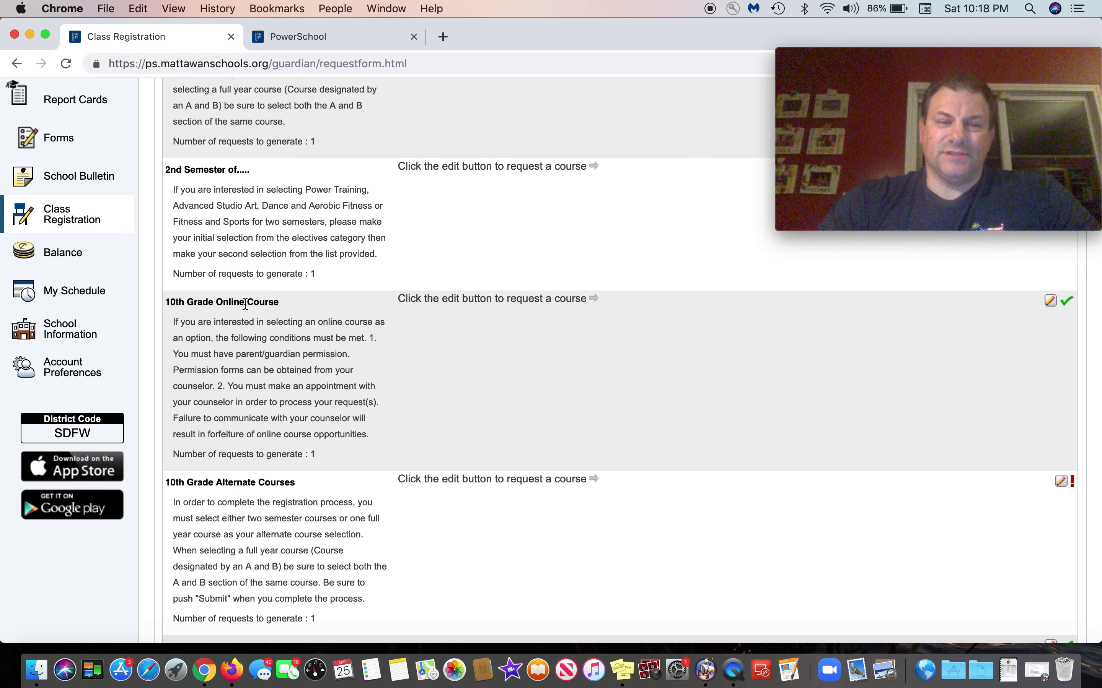
pyautogui.scroll(-3, 246, 304)
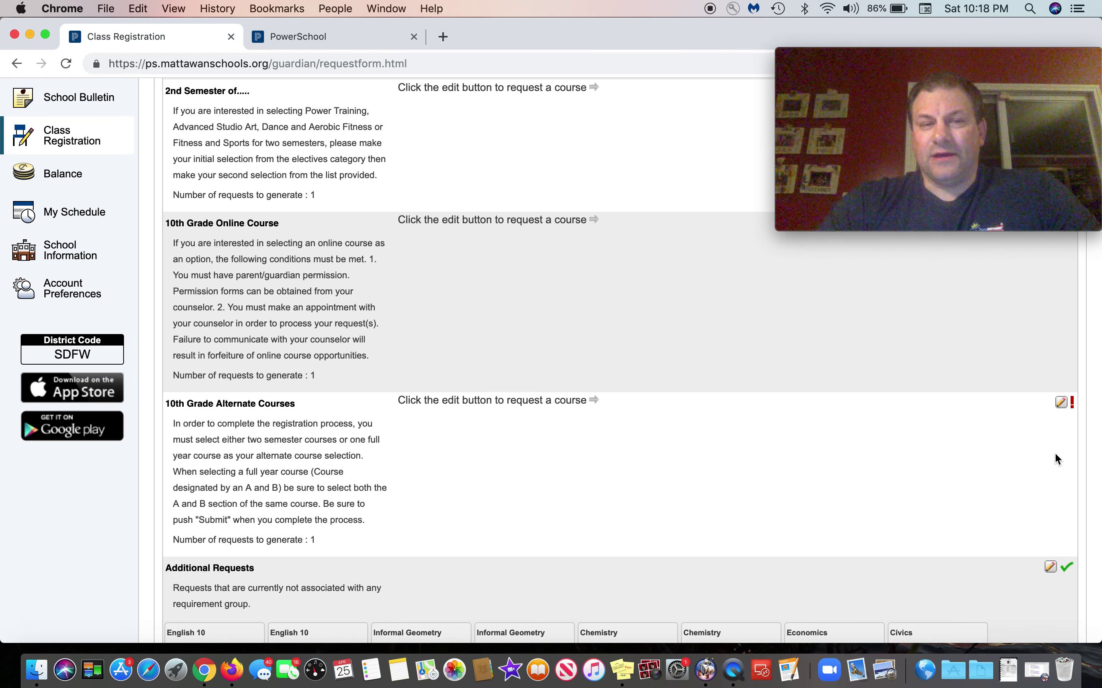
pyautogui.scroll(10, 1054, 452)
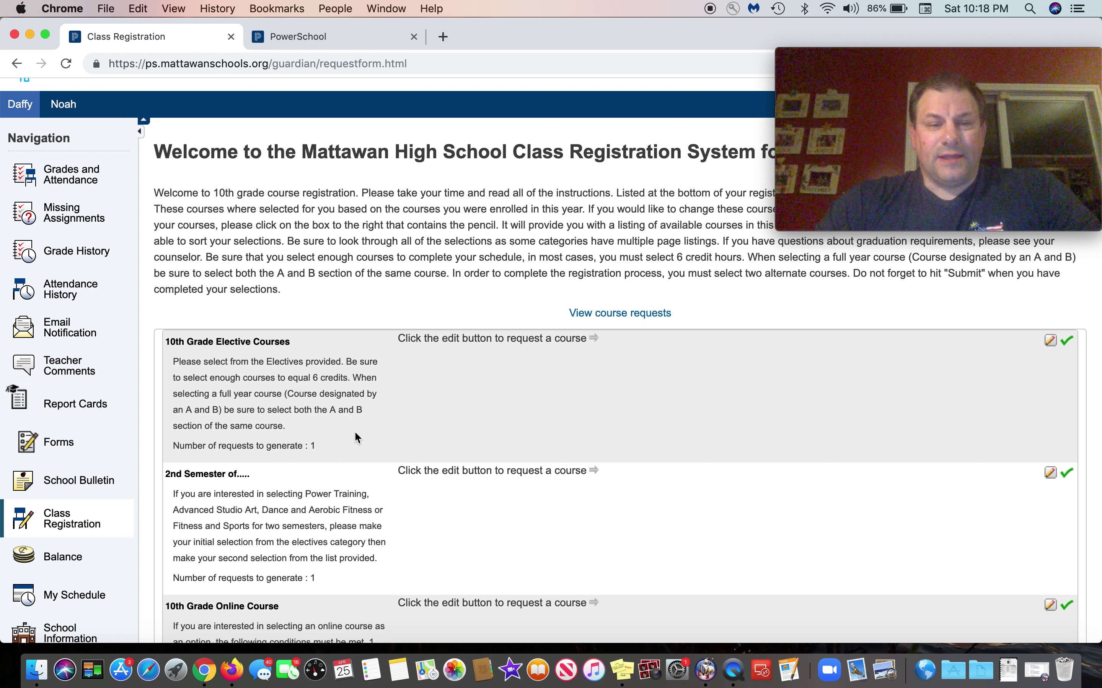
pyautogui.click(1051, 341)
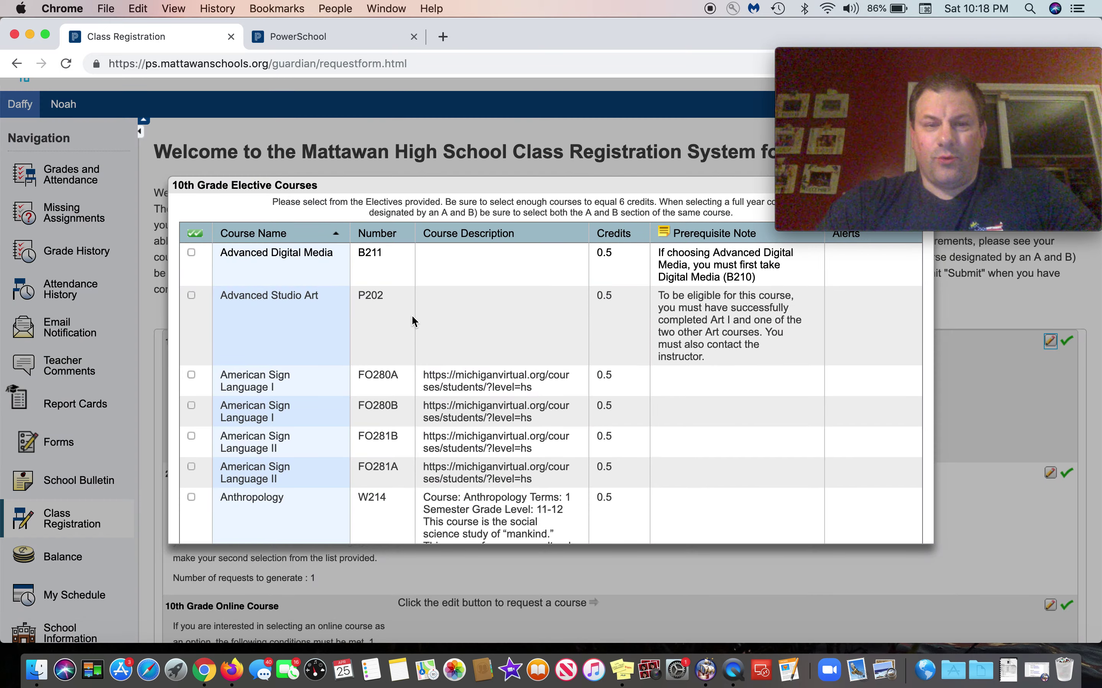
# Step: Browse the 10th Grade Elective Courses list and move to its second page
pyautogui.scroll(-15, 413, 321)
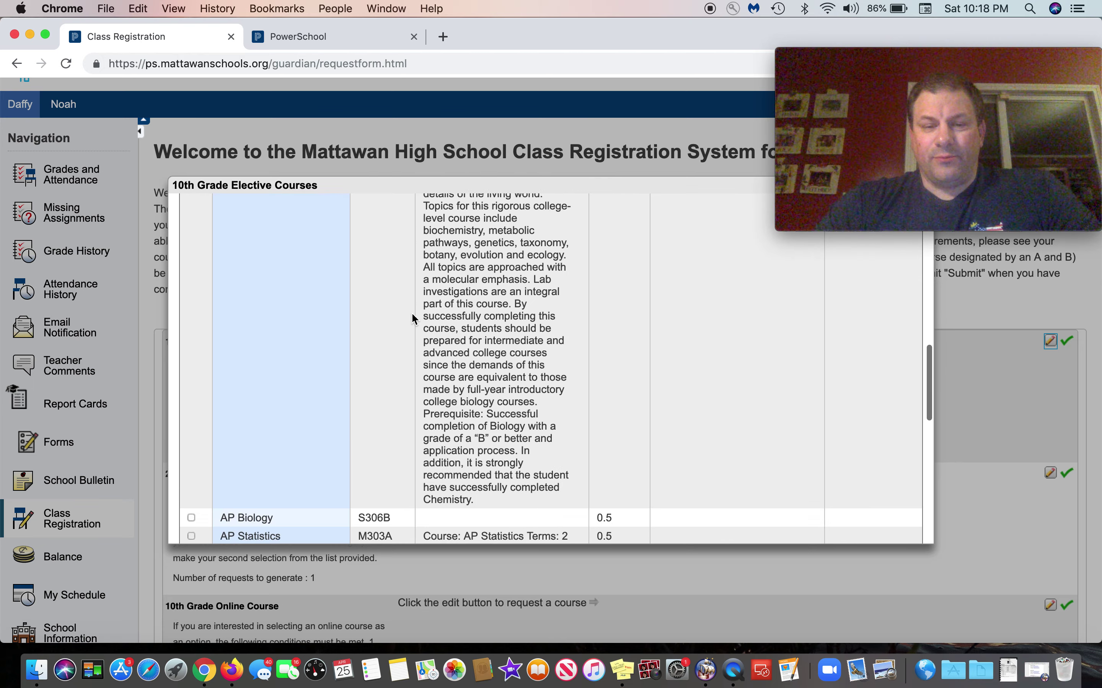
pyautogui.scroll(-15, 412, 314)
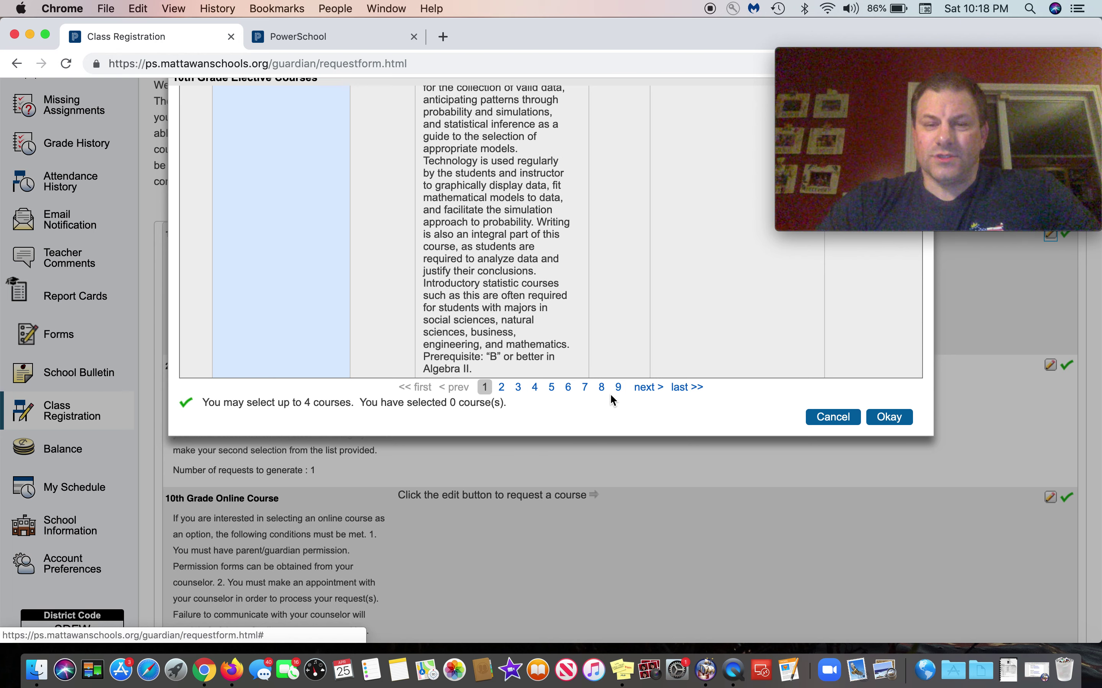
pyautogui.scroll(15, 409, 328)
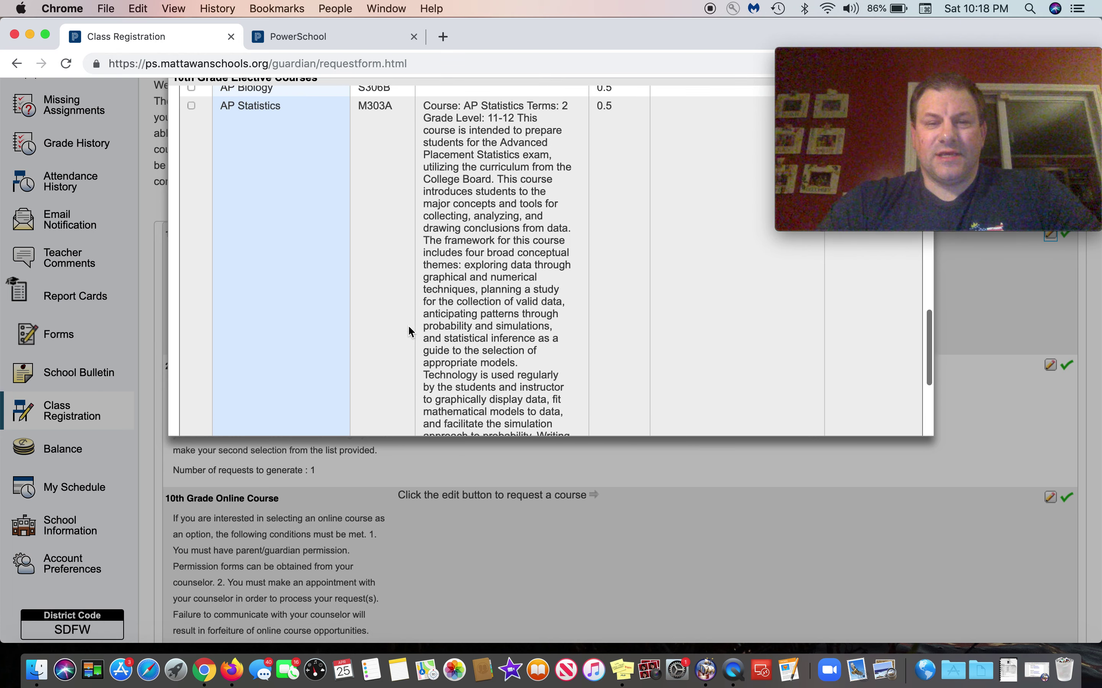
pyautogui.scroll(15, 410, 328)
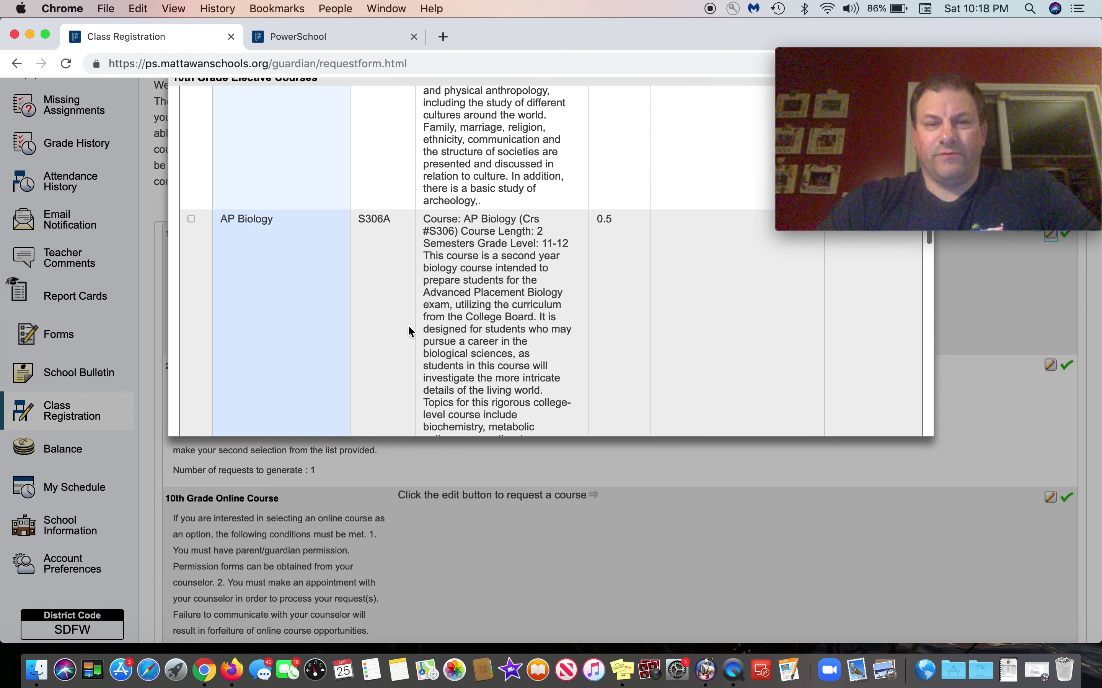
pyautogui.scroll(3, 411, 331)
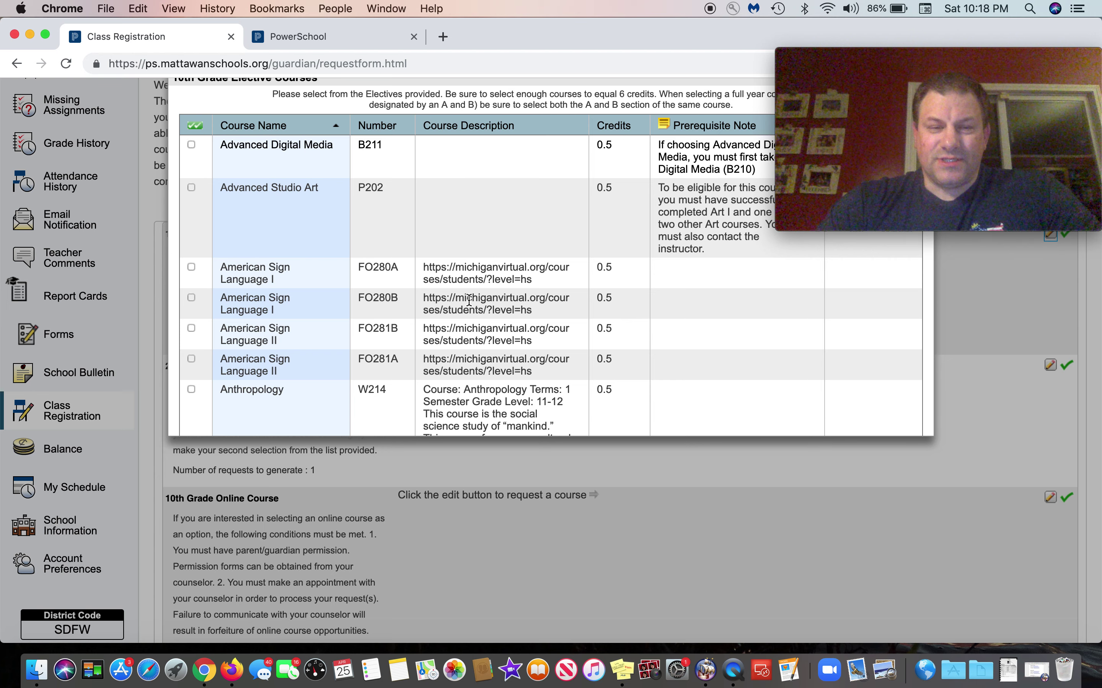
pyautogui.scroll(-15, 485, 258)
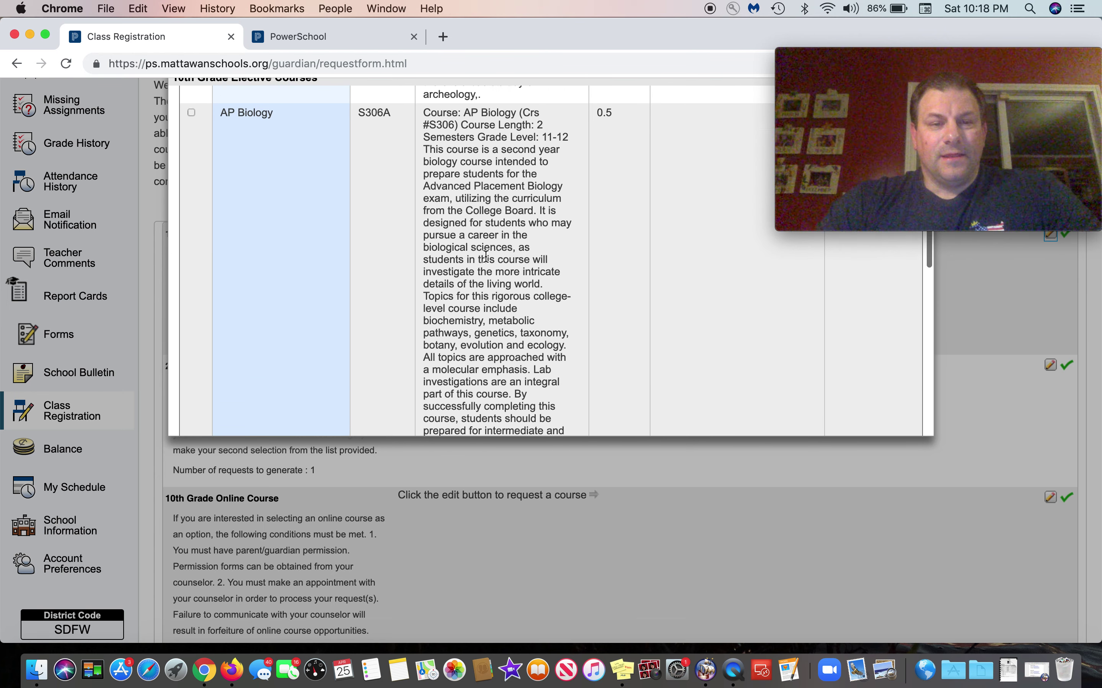
pyautogui.scroll(-15, 486, 257)
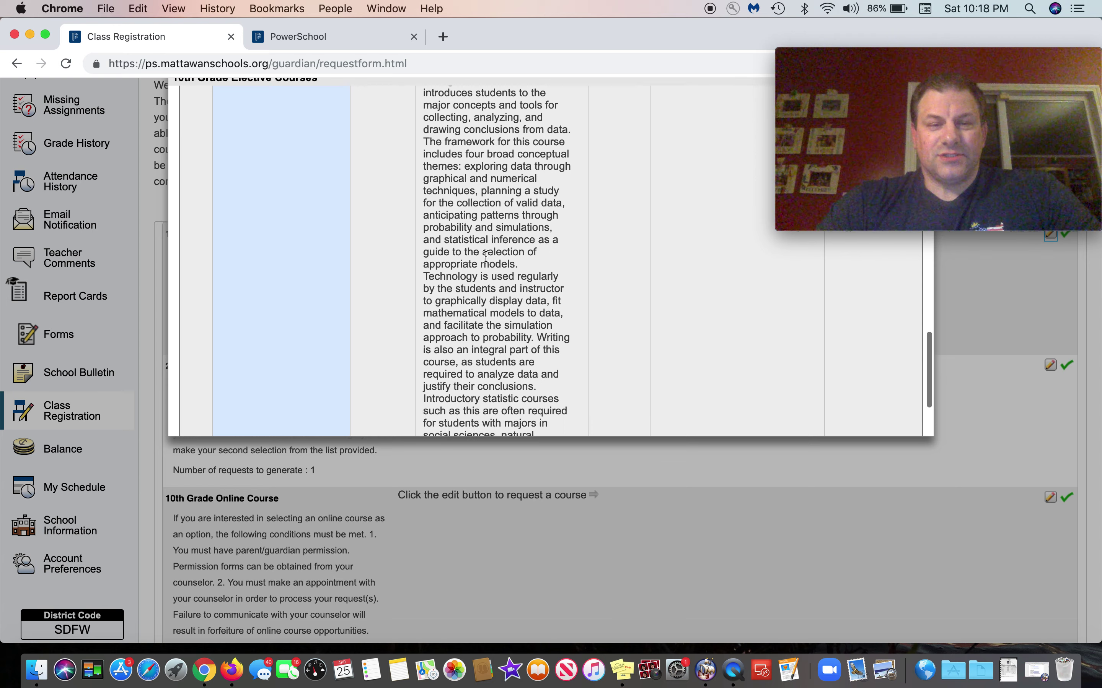
pyautogui.scroll(-5, 486, 256)
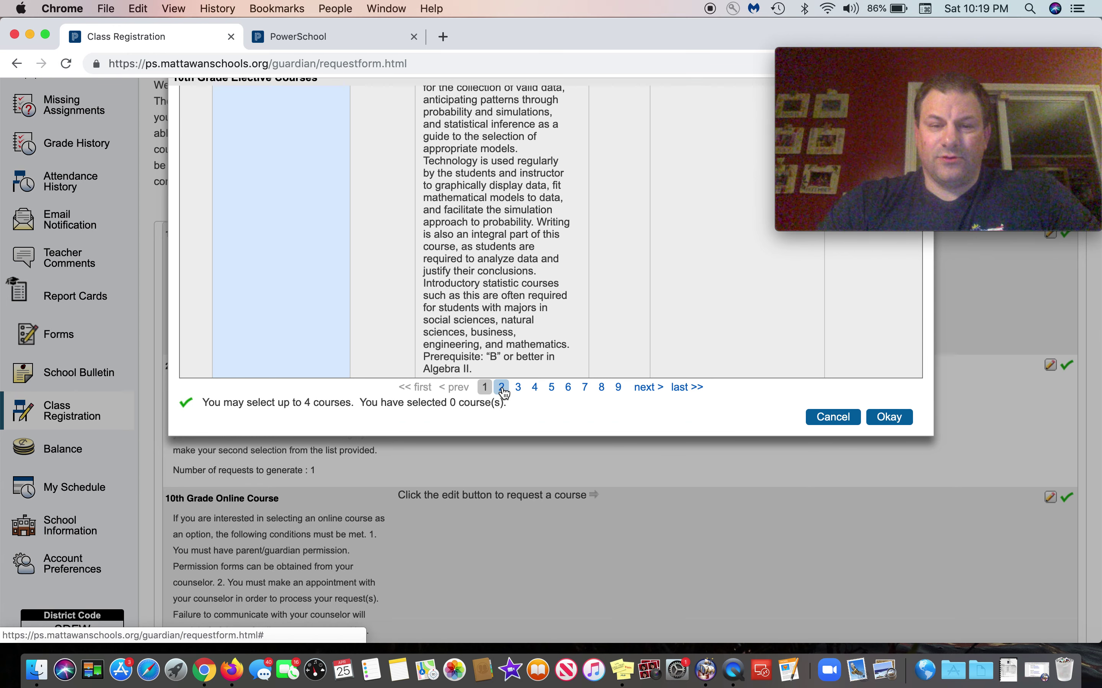
pyautogui.click(501, 388)
# Step: Check Biomedical Science - PLTW (S220A) on the second page of electives
pyautogui.scroll(5, 452, 292)
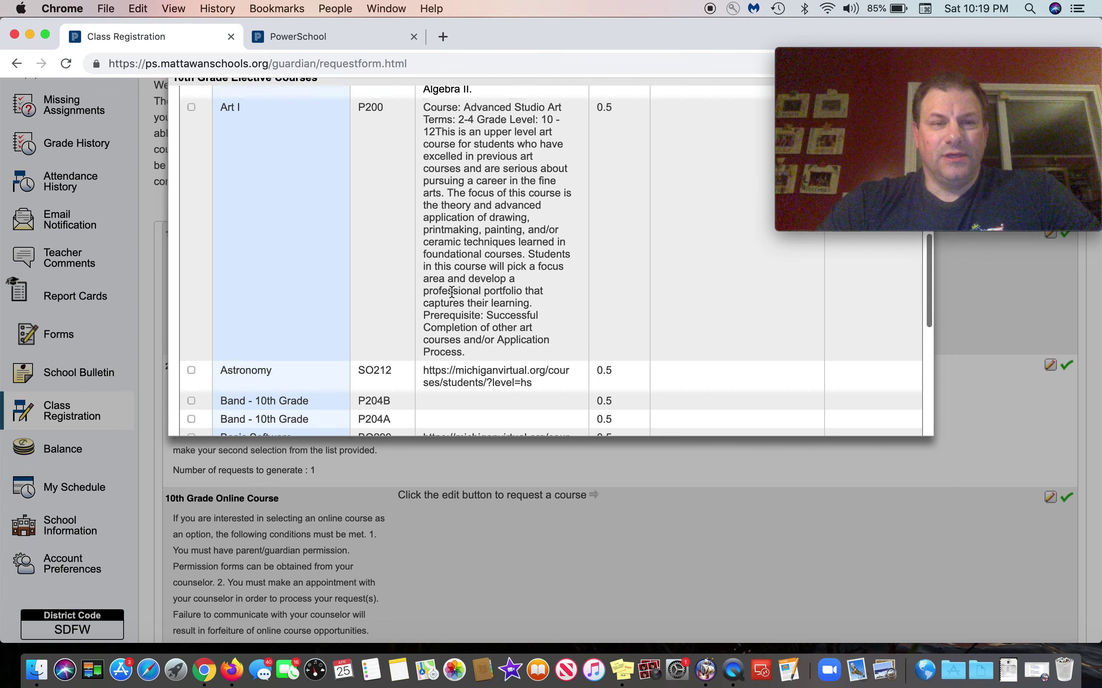
pyautogui.scroll(6, 452, 292)
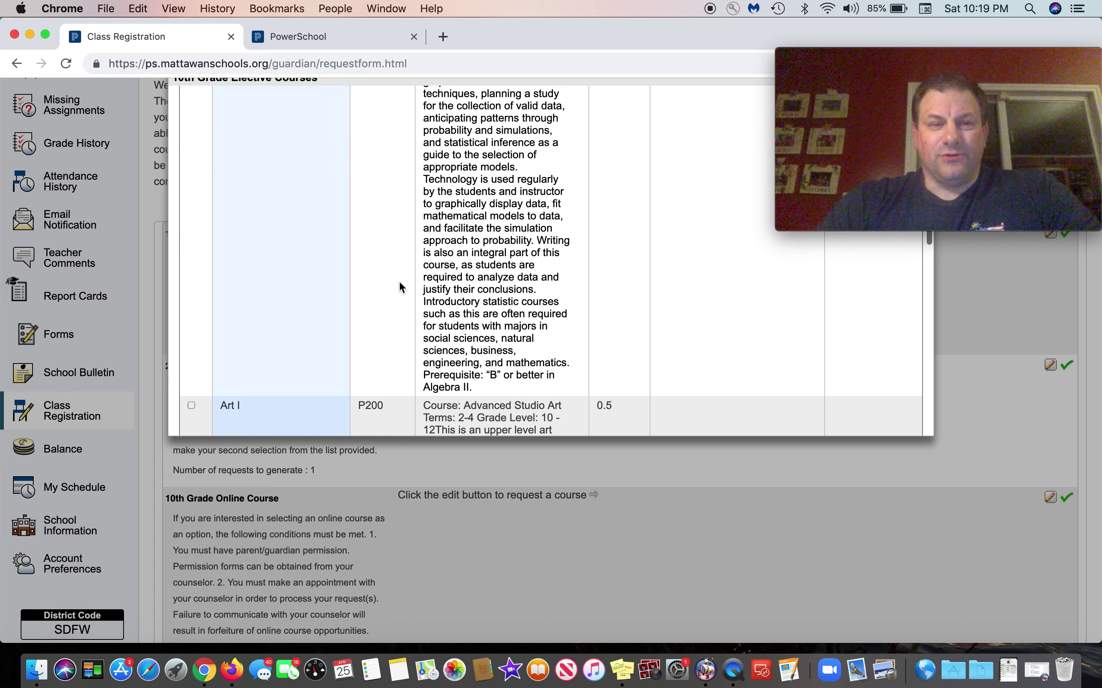
pyautogui.scroll(5, 399, 283)
pyautogui.scroll(-10, 399, 282)
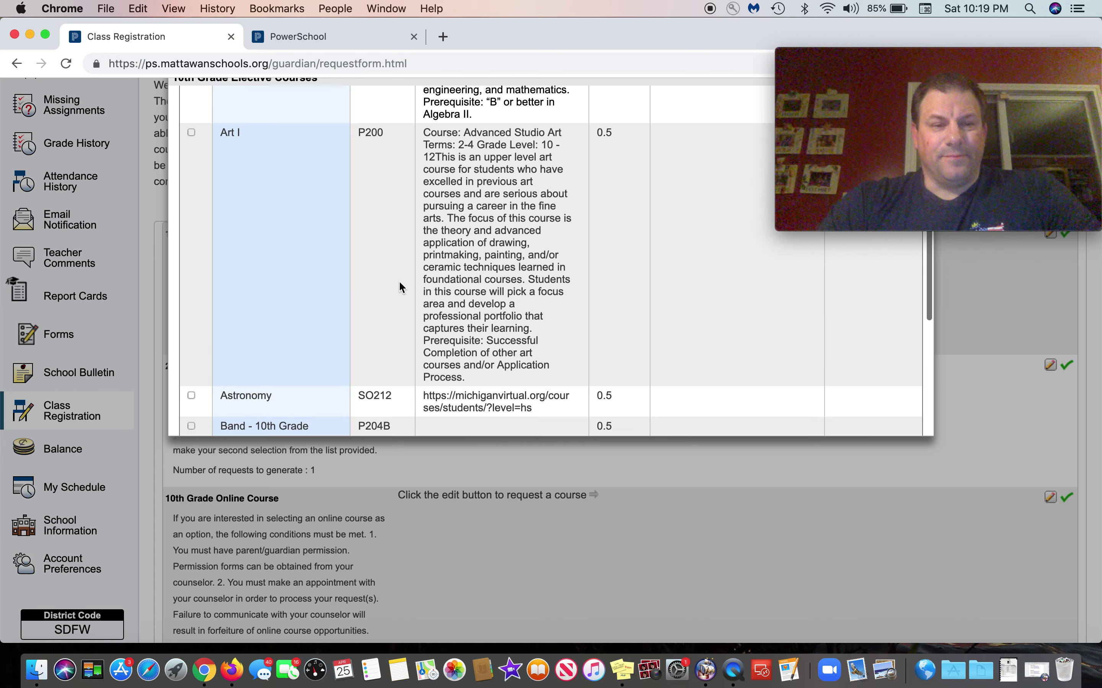
pyautogui.scroll(-5, 399, 286)
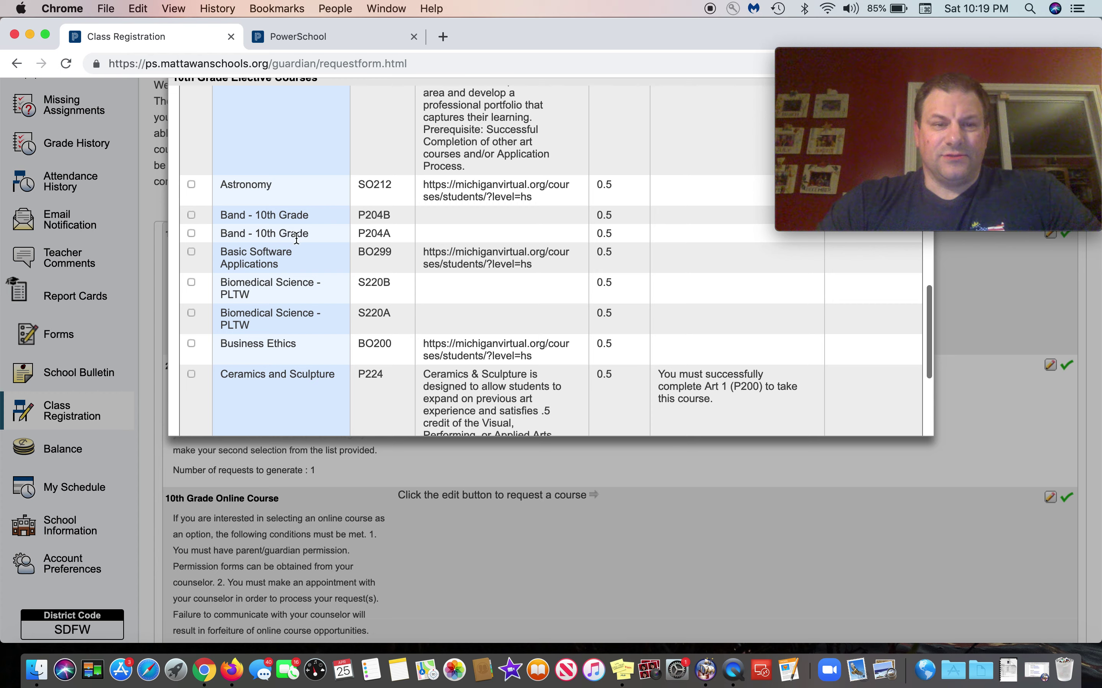
pyautogui.scroll(-1, 387, 294)
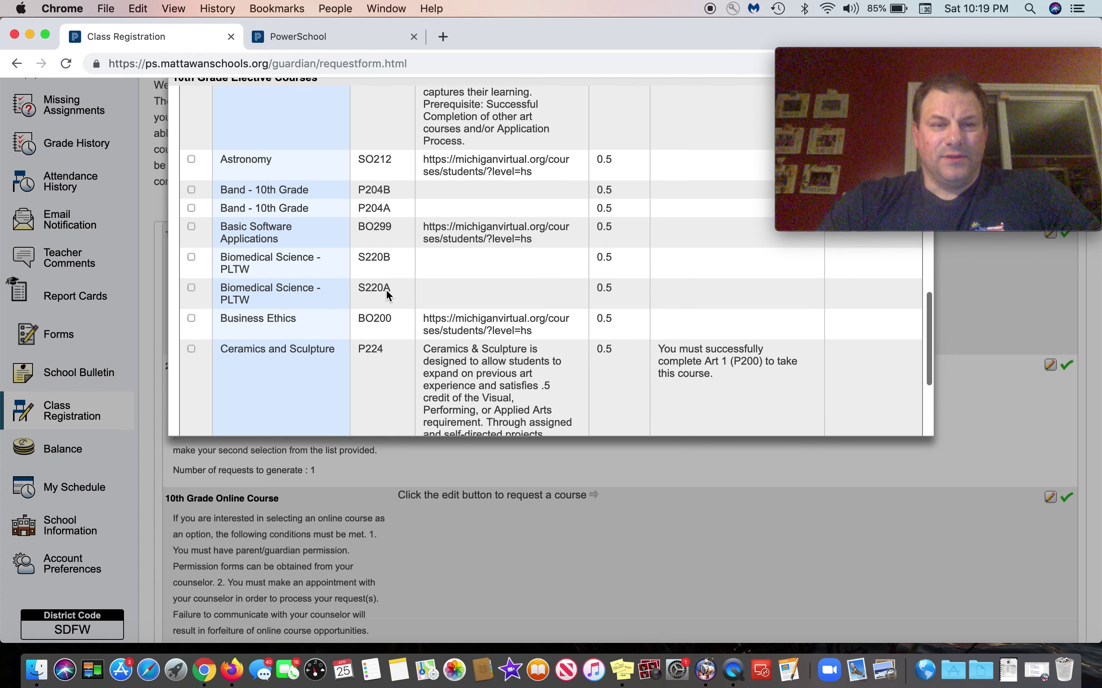
pyautogui.scroll(-1, 387, 294)
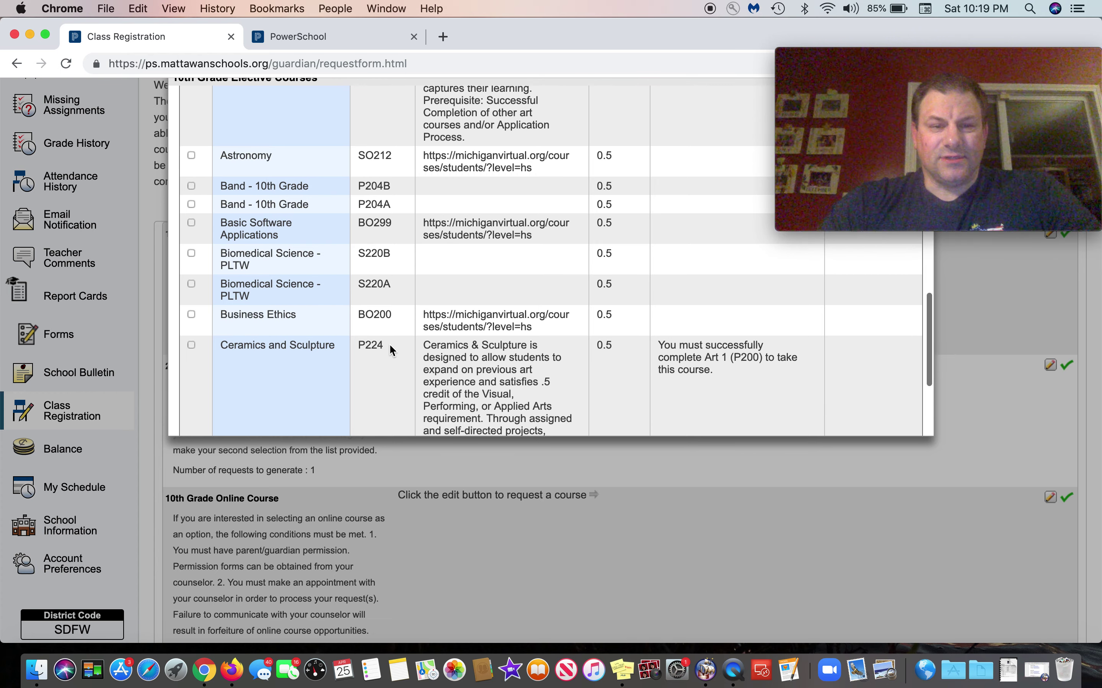
pyautogui.scroll(-5, 363, 301)
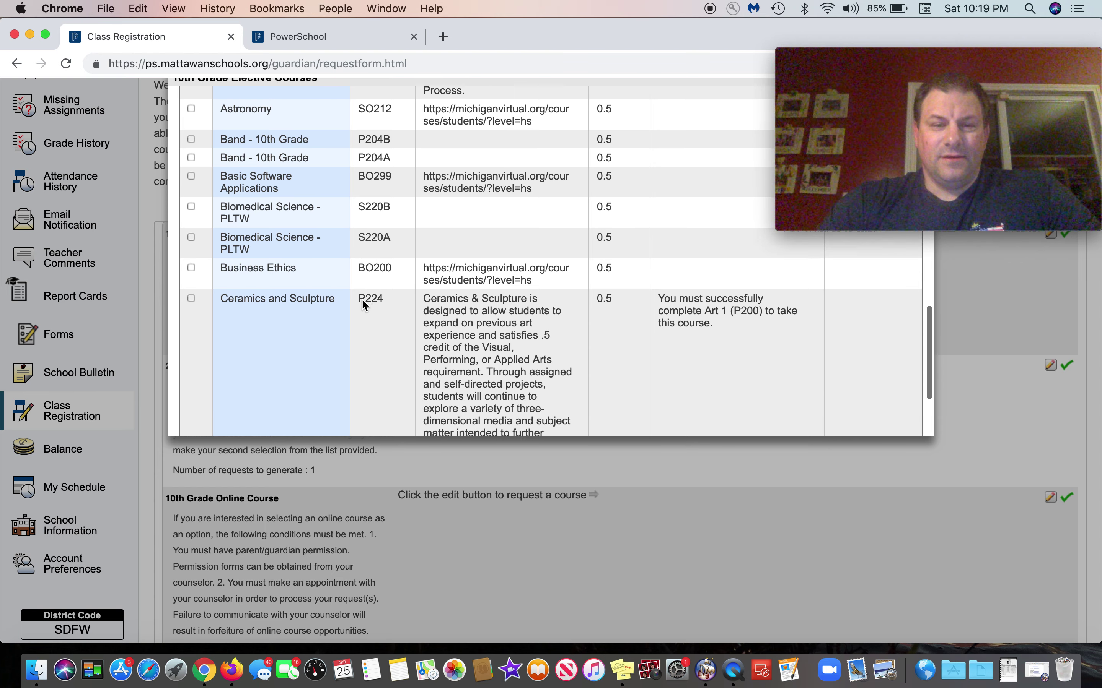
pyautogui.scroll(-2, 363, 304)
pyautogui.scroll(3, 362, 304)
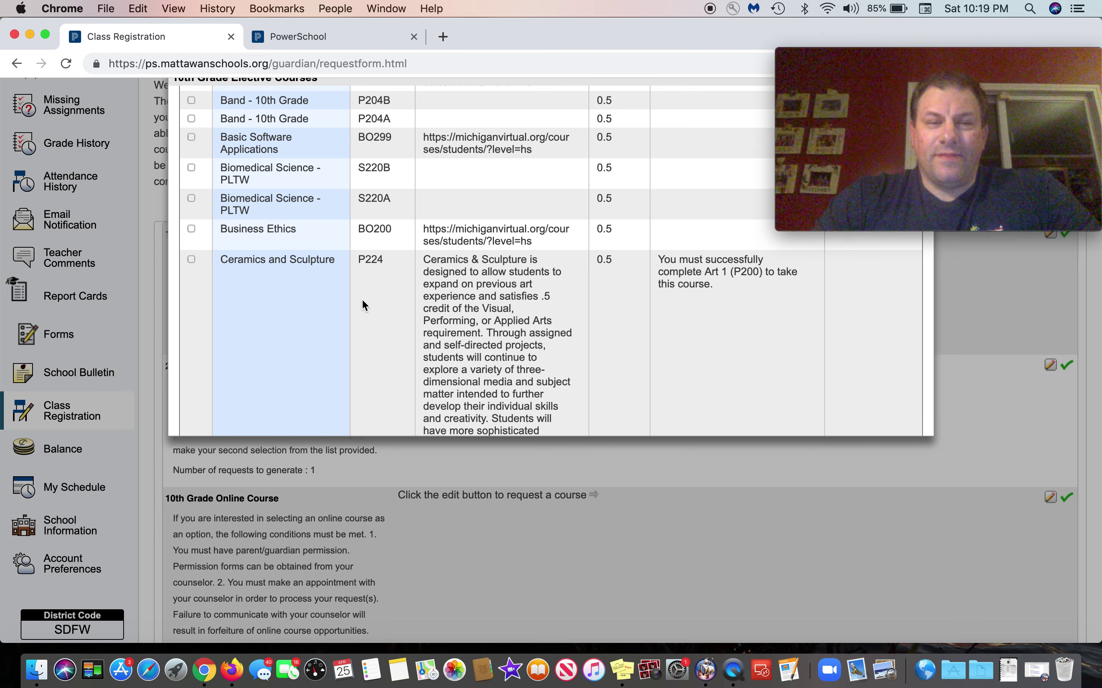
pyautogui.scroll(2, 363, 301)
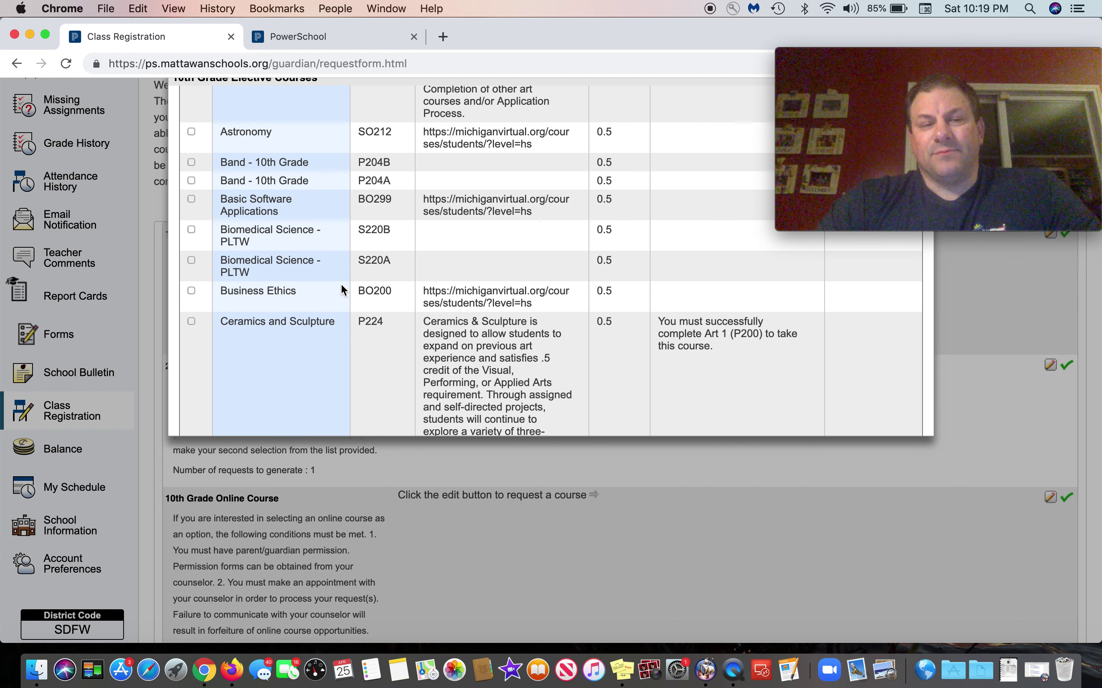
pyautogui.click(191, 260)
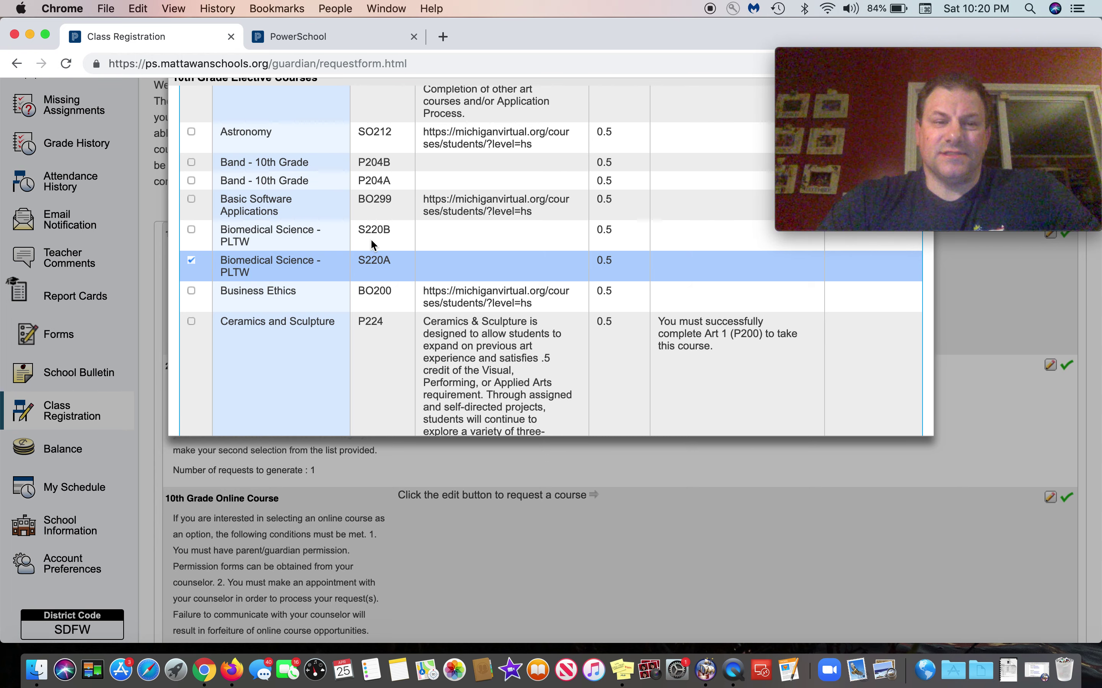
# Step: Add Biomedical Science - PLTW S220B alongside S220A and confirm both elective sections
pyautogui.click(192, 229)
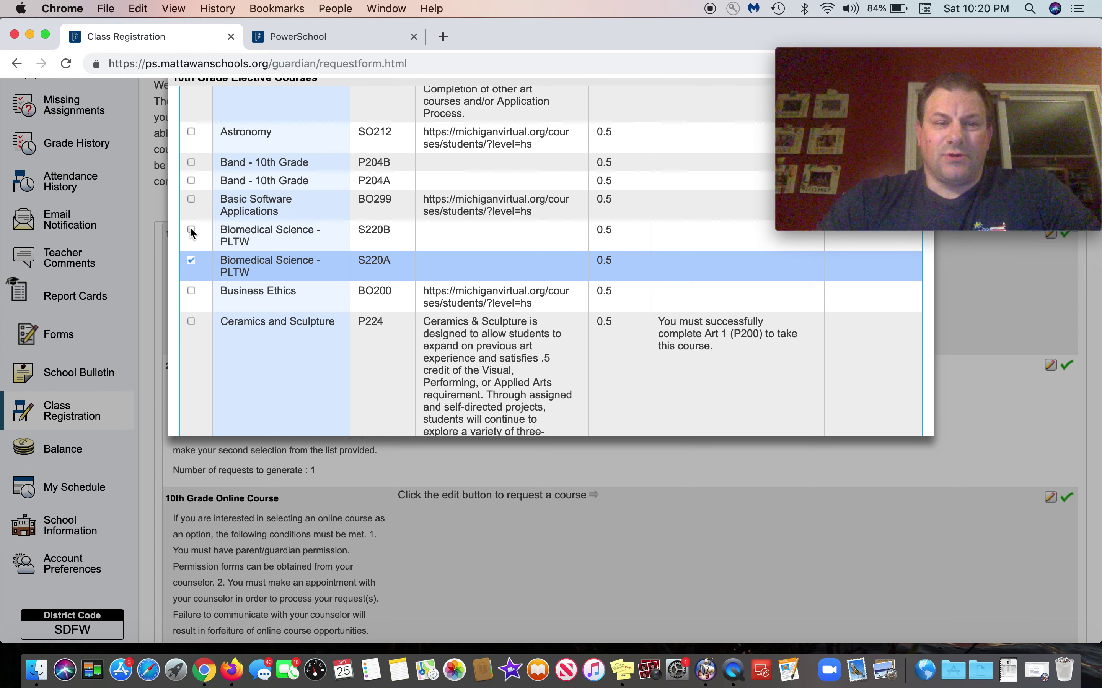
pyautogui.scroll(-3, 705, 217)
pyautogui.scroll(-3, 704, 217)
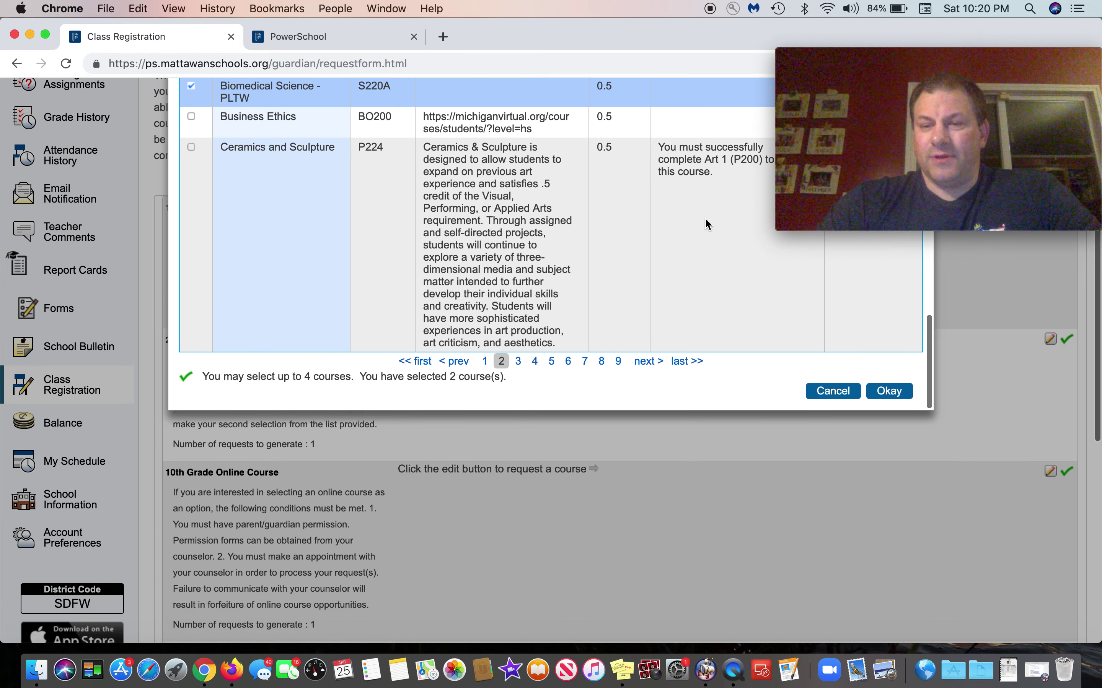
pyautogui.click(890, 373)
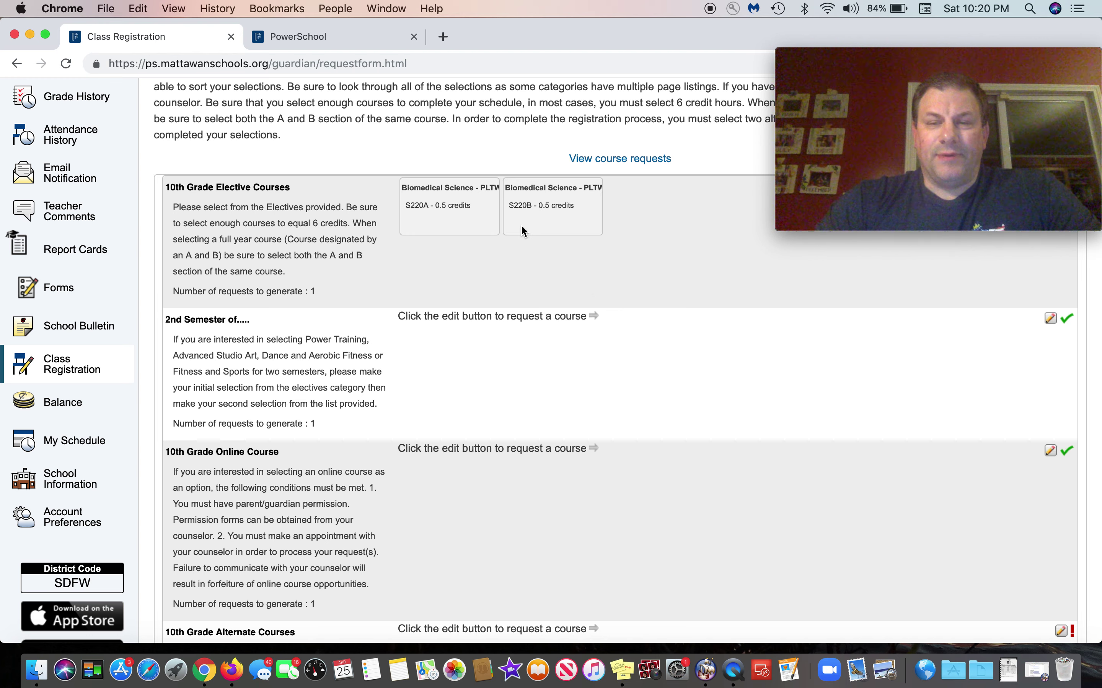
pyautogui.scroll(2, 523, 229)
pyautogui.scroll(-10, 522, 230)
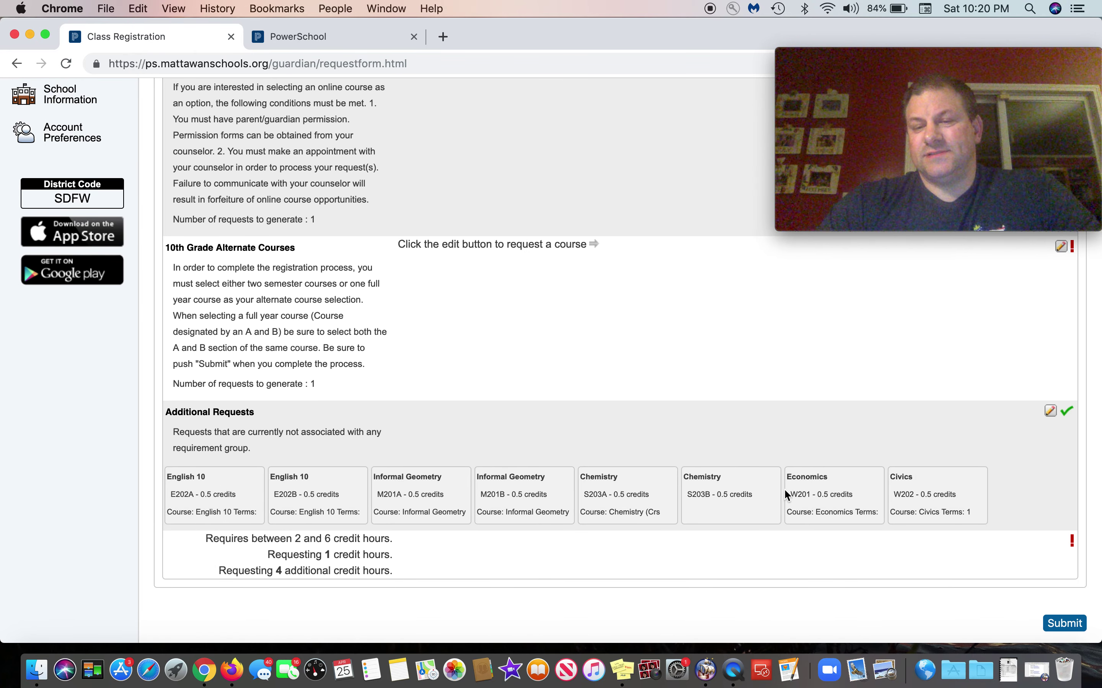
pyautogui.scroll(10, 575, 455)
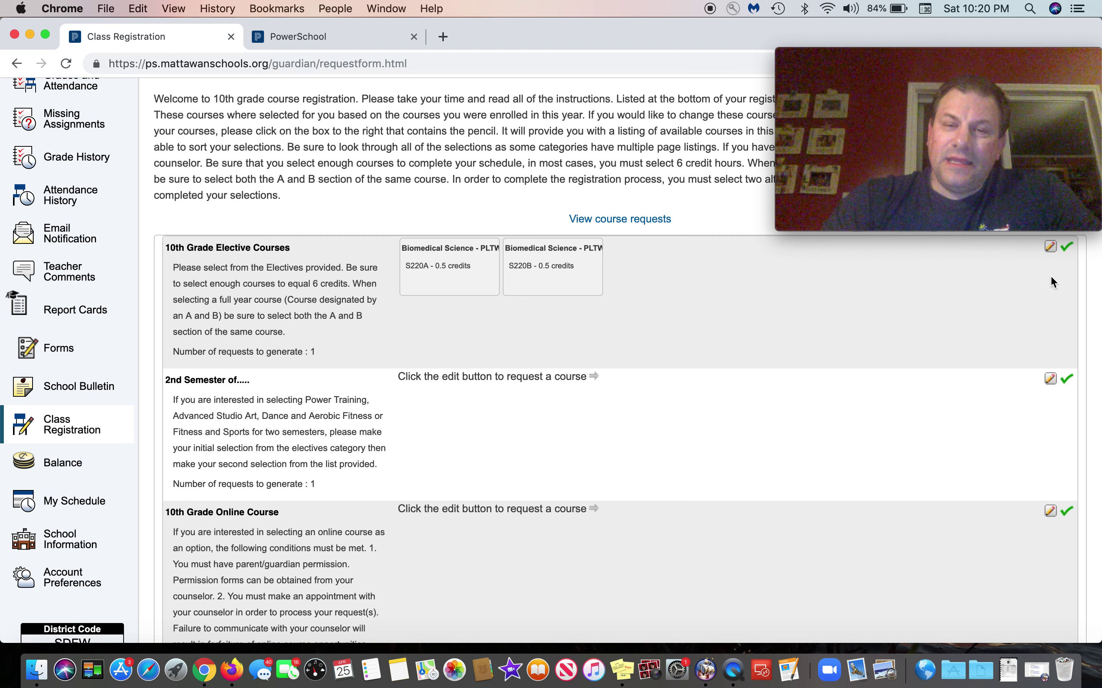
# Step: Reopen the 10th Grade elective course list and page through to page 4
pyautogui.click(1053, 253)
pyautogui.scroll(-8, 456, 327)
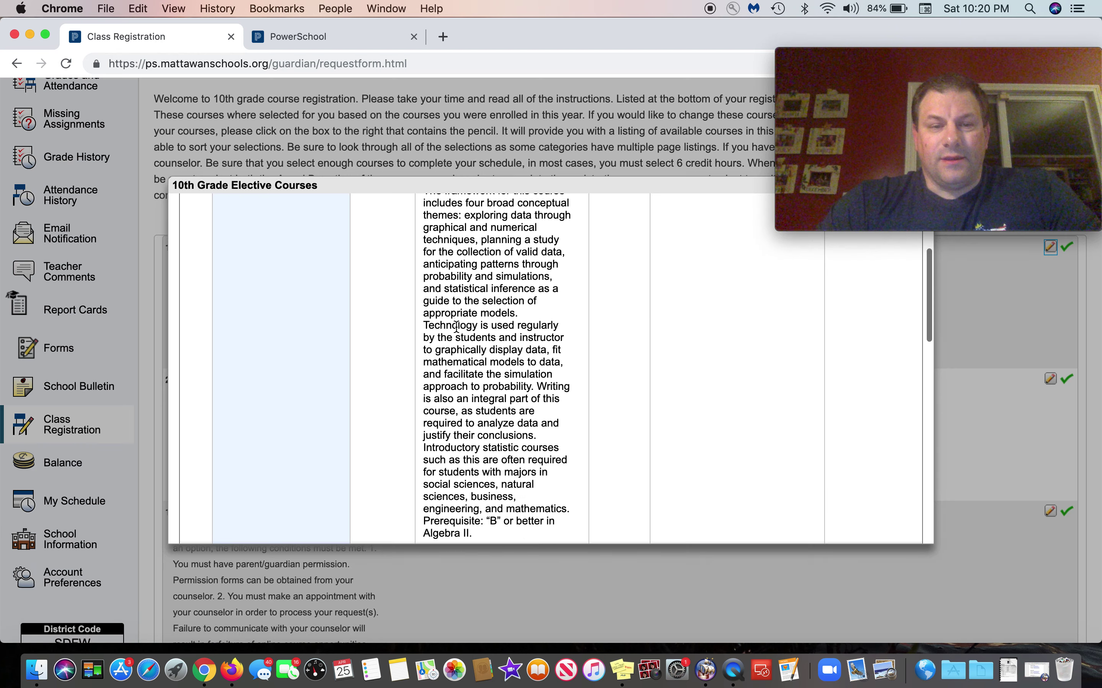
pyautogui.scroll(-15, 456, 327)
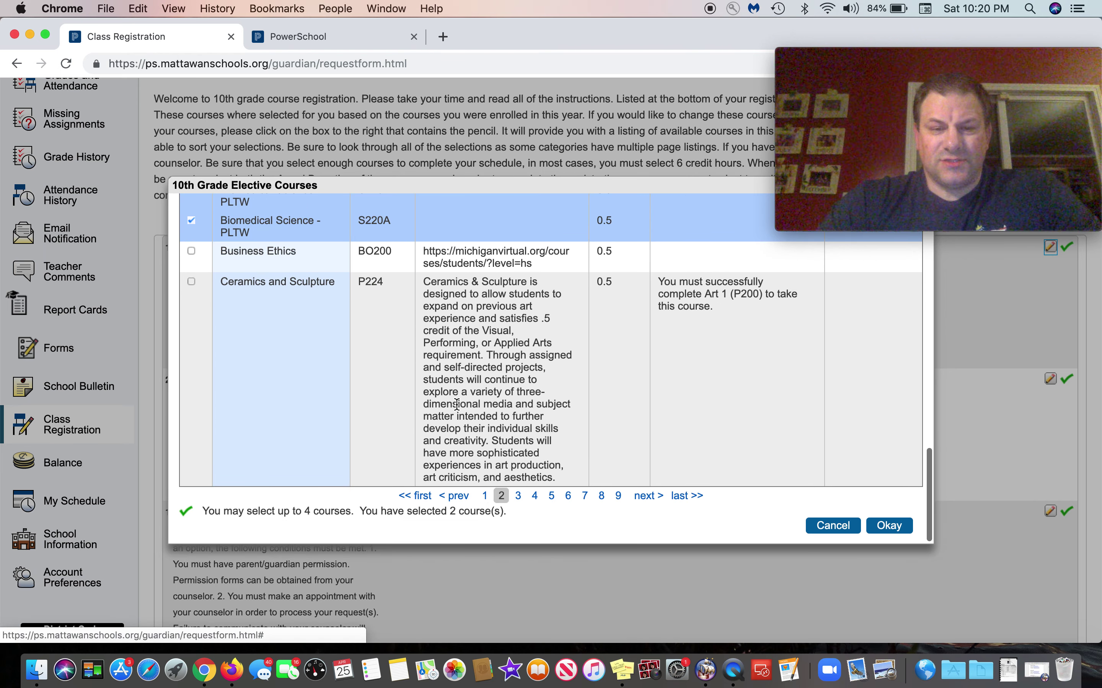
pyautogui.click(518, 495)
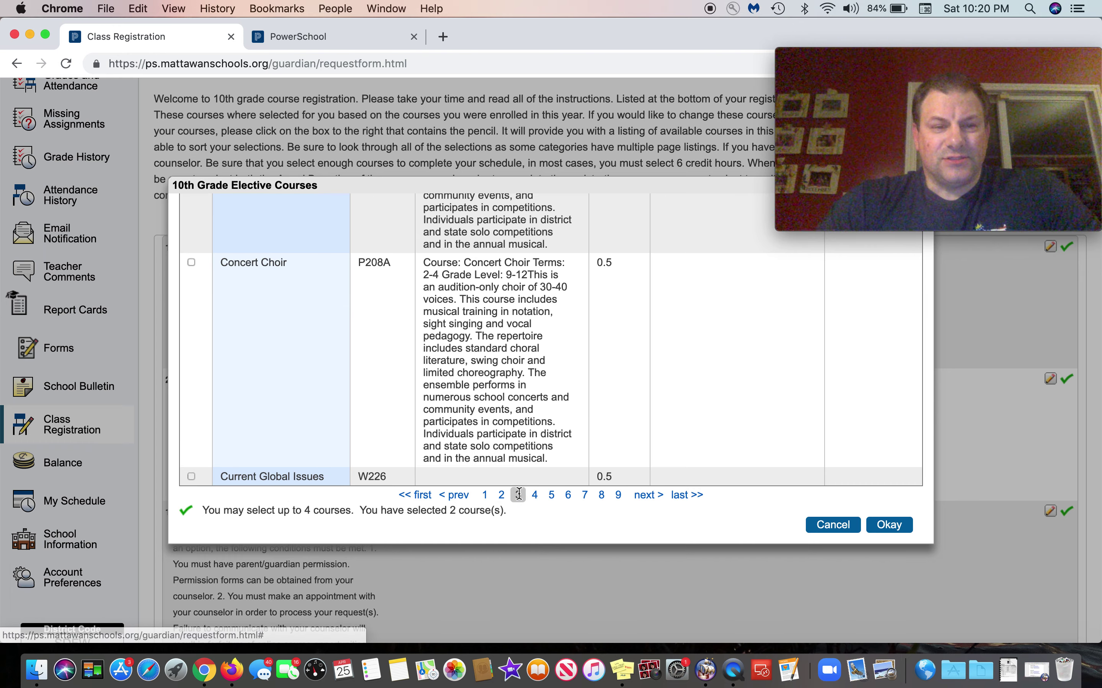
pyautogui.scroll(-5, 447, 336)
pyautogui.scroll(10, 436, 319)
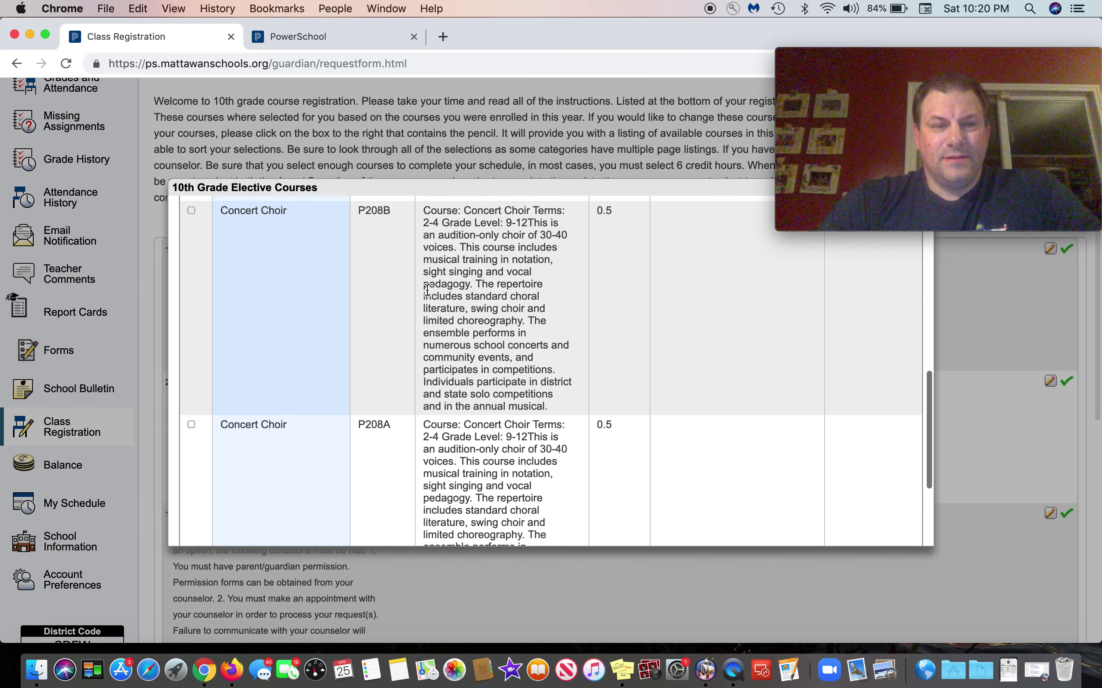
pyautogui.scroll(-3, 427, 290)
pyautogui.scroll(5, 427, 290)
pyautogui.scroll(-10, 427, 290)
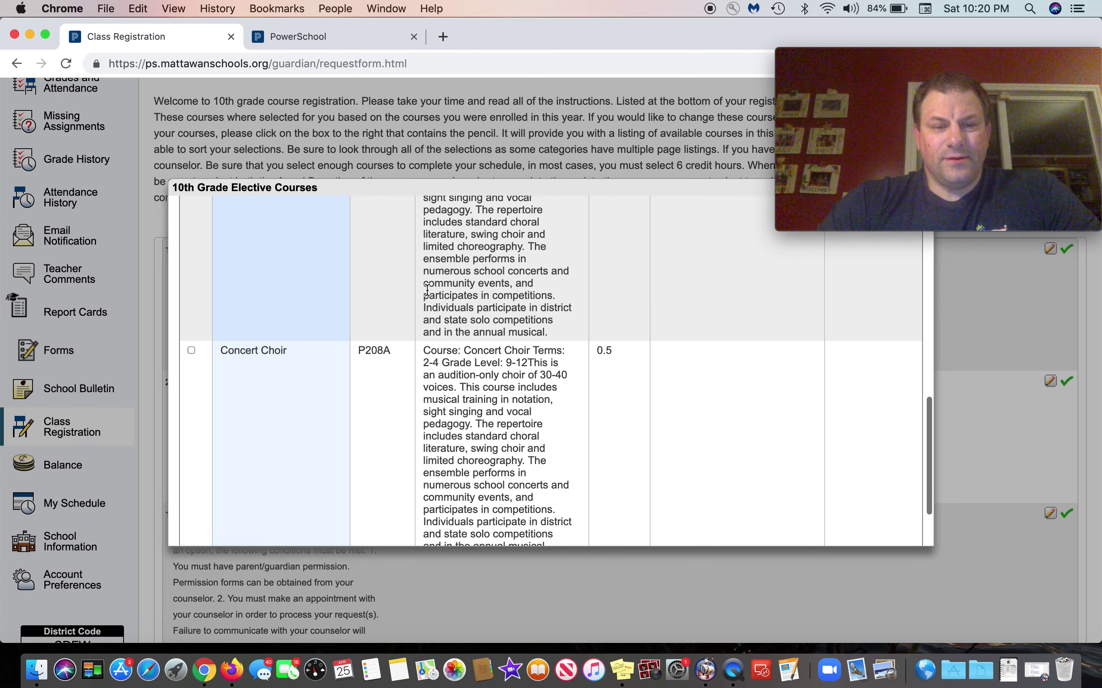
pyautogui.click(535, 497)
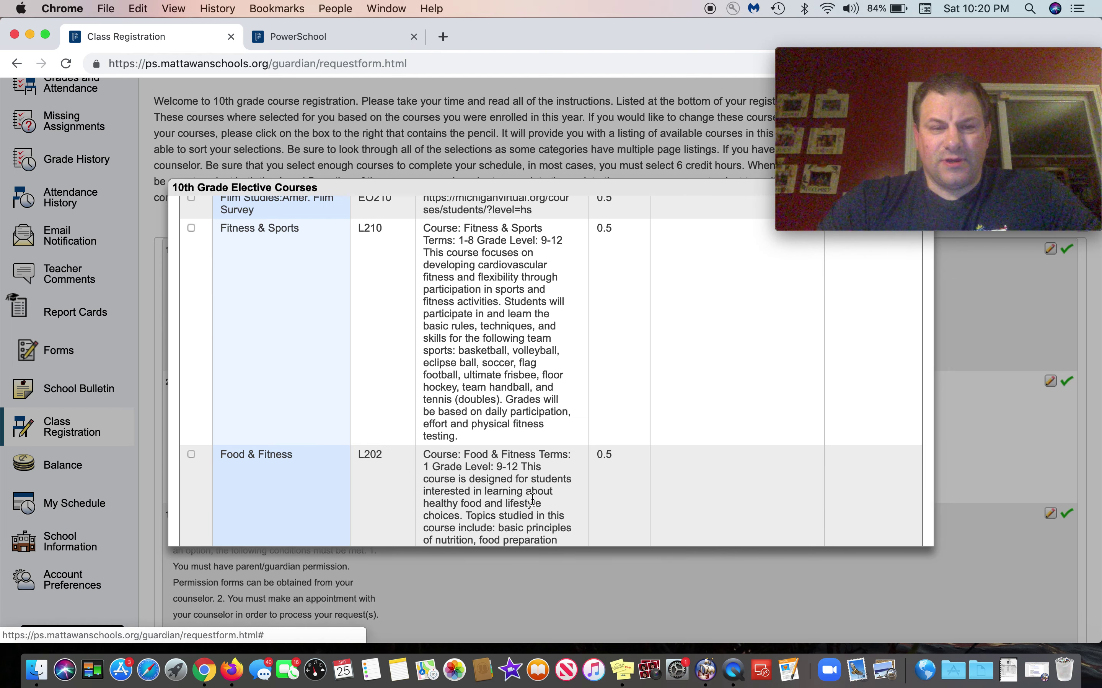
# Step: Check Fitness & Sports (L210) as an elective and confirm the selection
pyautogui.scroll(2, 419, 358)
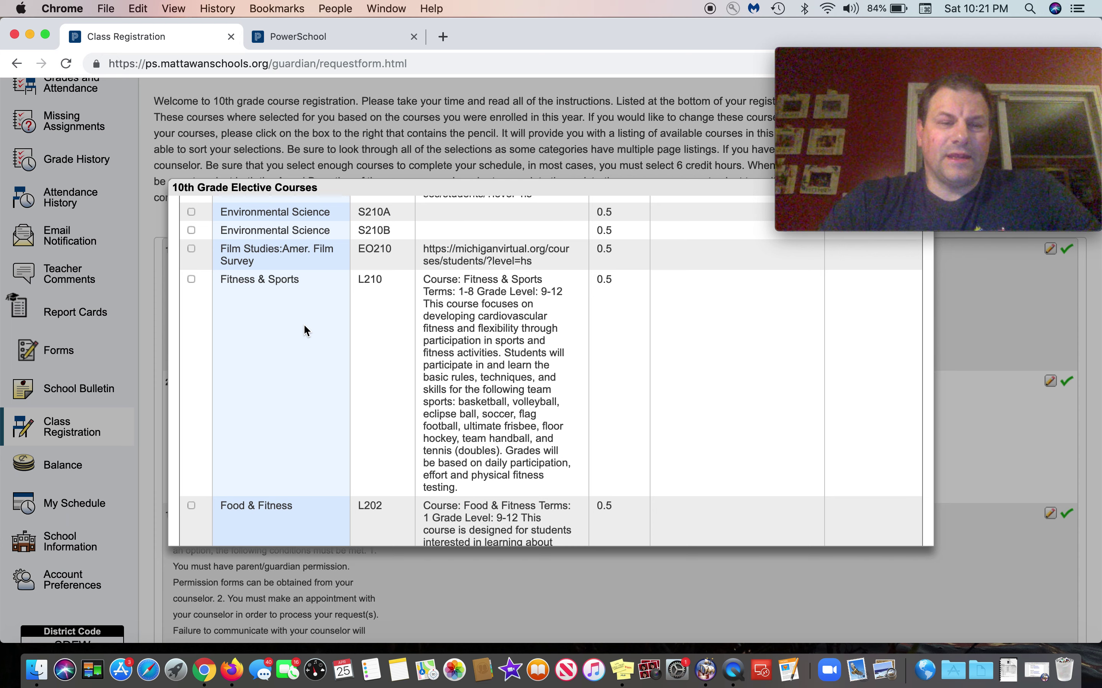
pyautogui.click(191, 279)
pyautogui.scroll(-1, 826, 343)
pyautogui.scroll(-6, 825, 343)
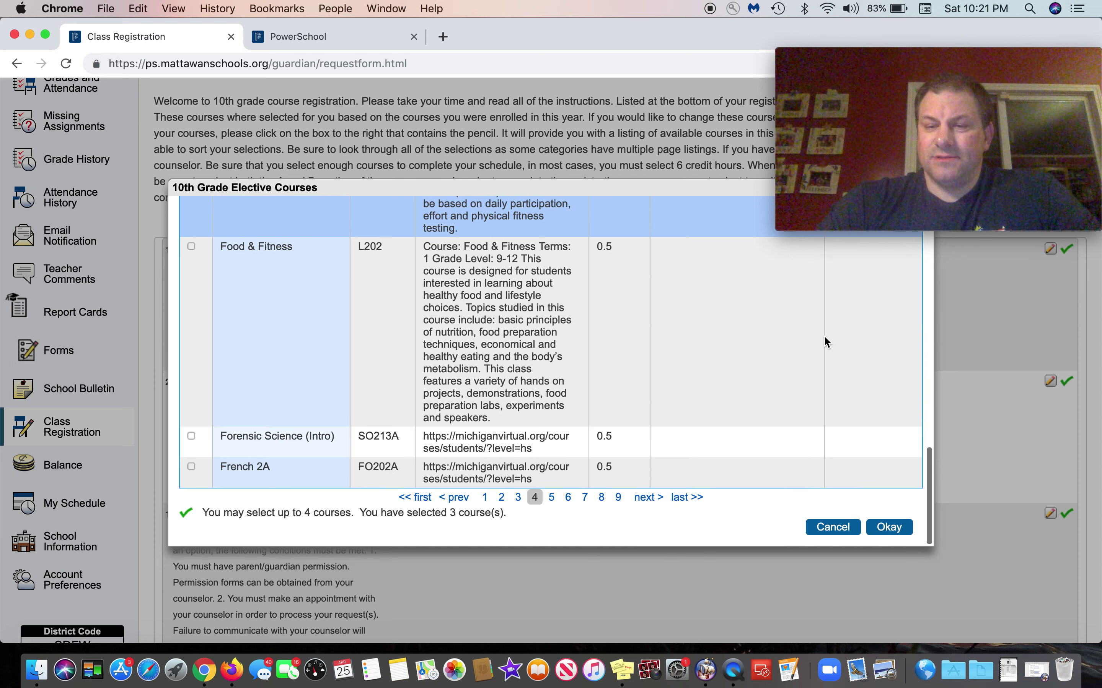
pyautogui.click(890, 519)
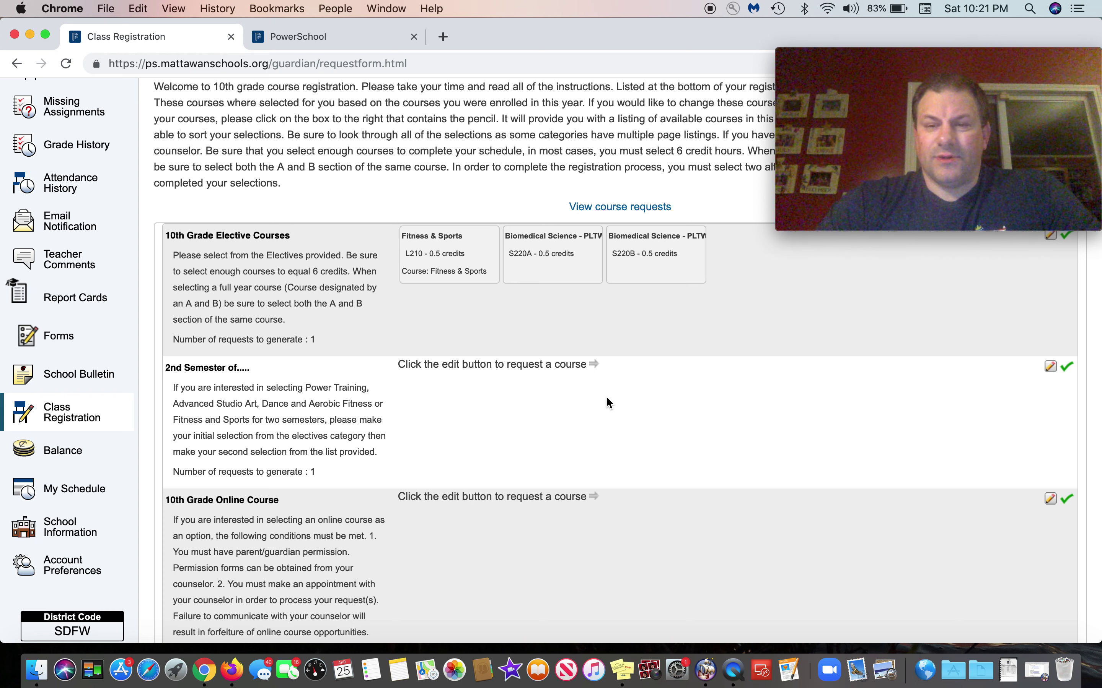
pyautogui.click(1050, 368)
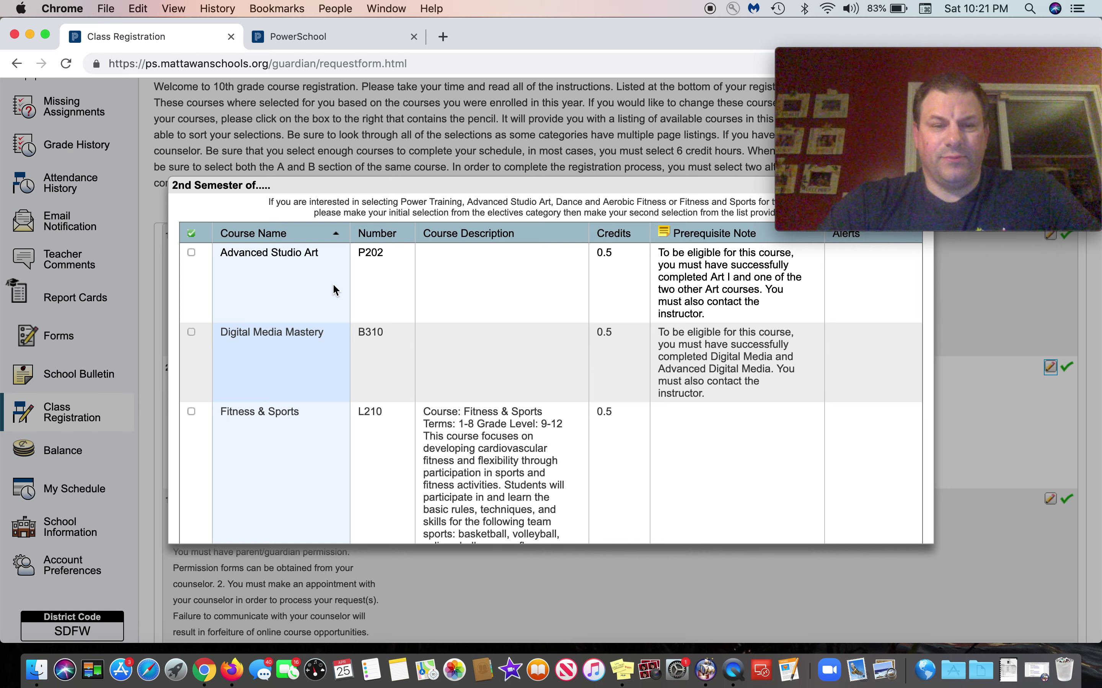
# Step: Check Fitness & Sports (L210, 0.5 credits) for 2nd Semester and confirm it
pyautogui.scroll(-3, 333, 285)
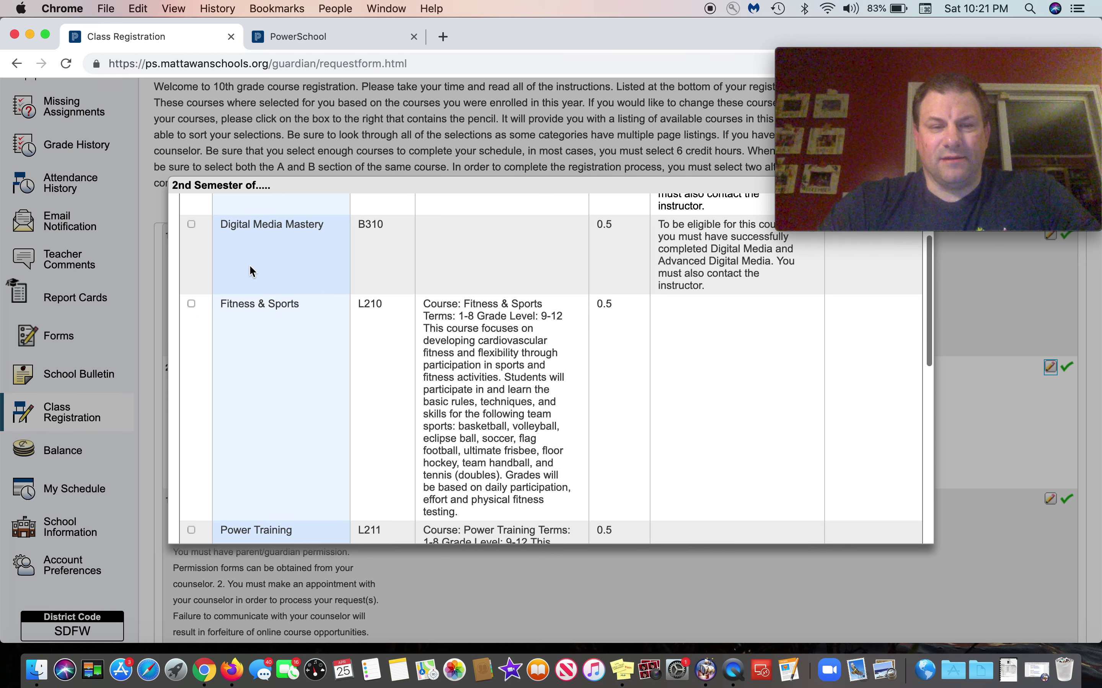
pyautogui.click(192, 304)
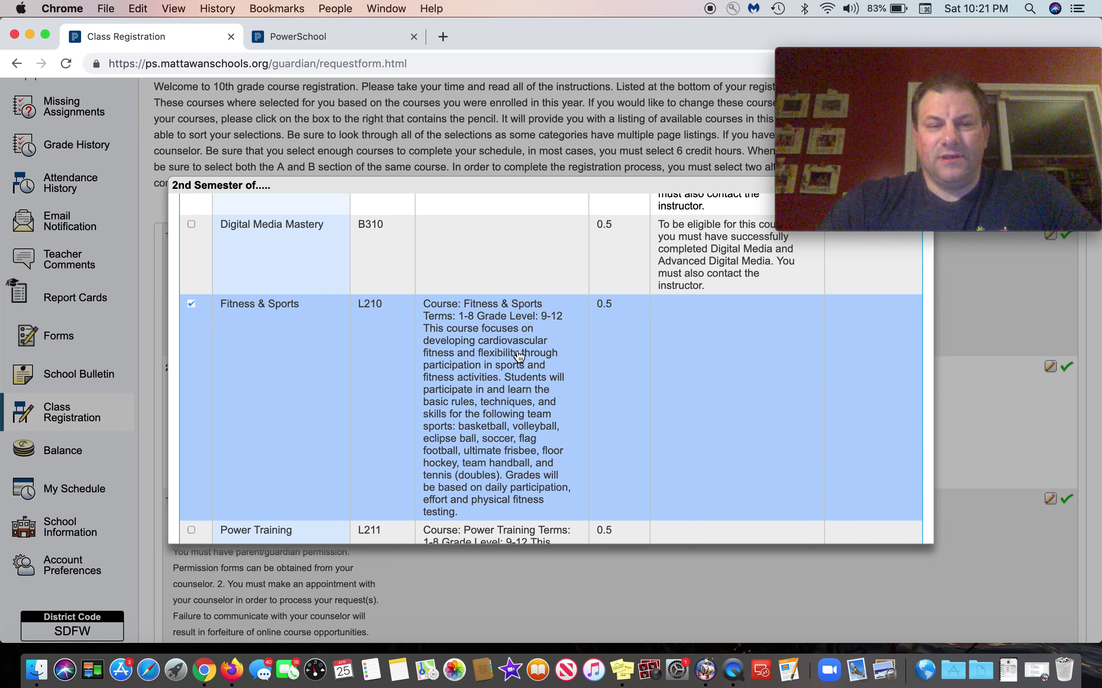
pyautogui.scroll(-4, 578, 369)
pyautogui.scroll(-5, 580, 371)
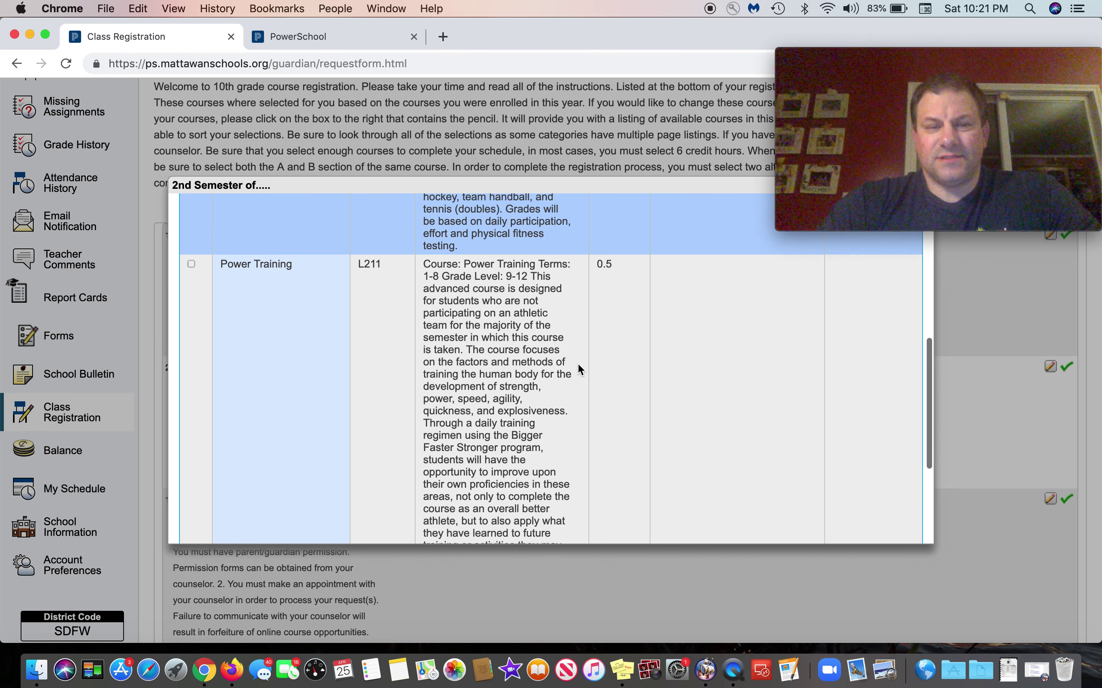
pyautogui.scroll(-5, 672, 339)
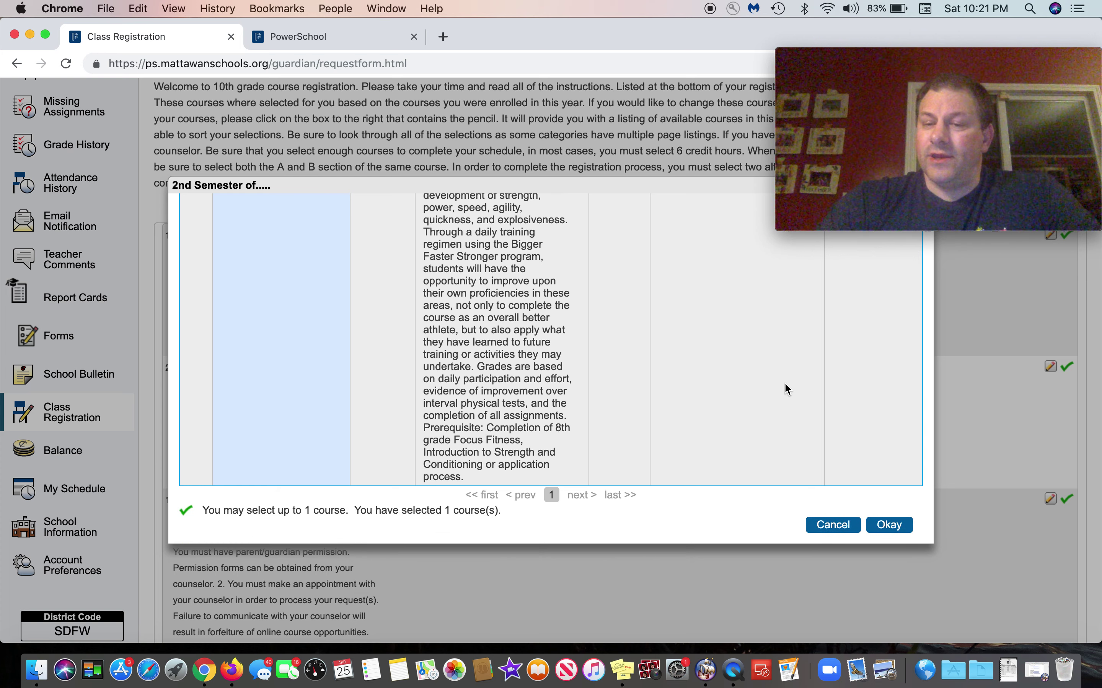
pyautogui.click(888, 519)
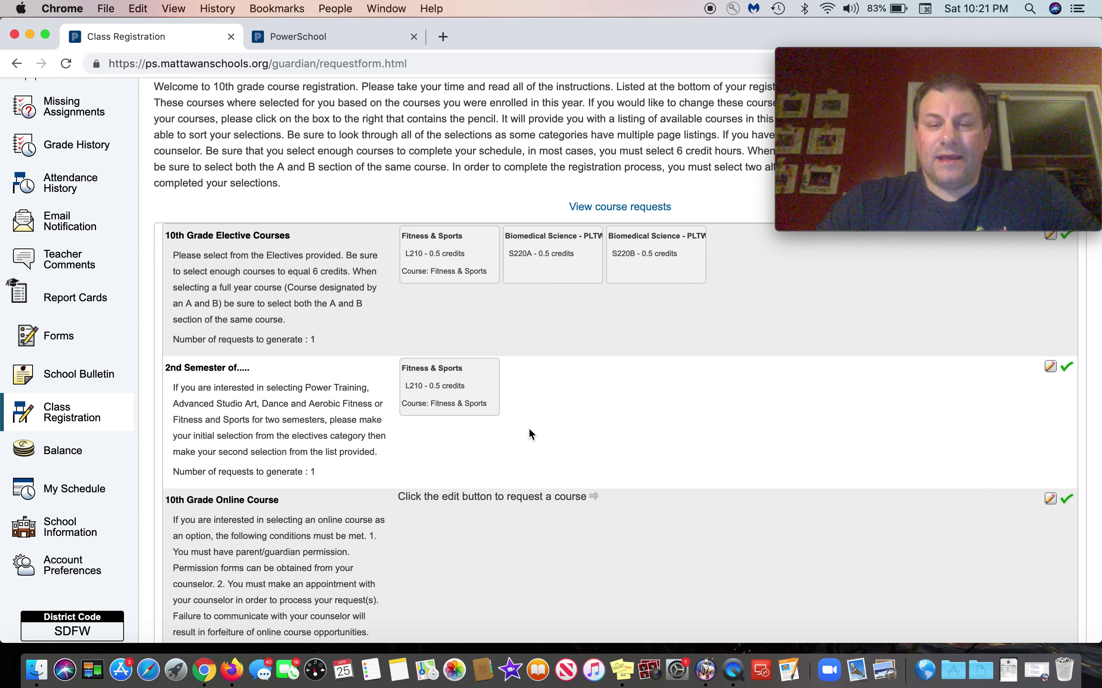
pyautogui.scroll(-10, 529, 428)
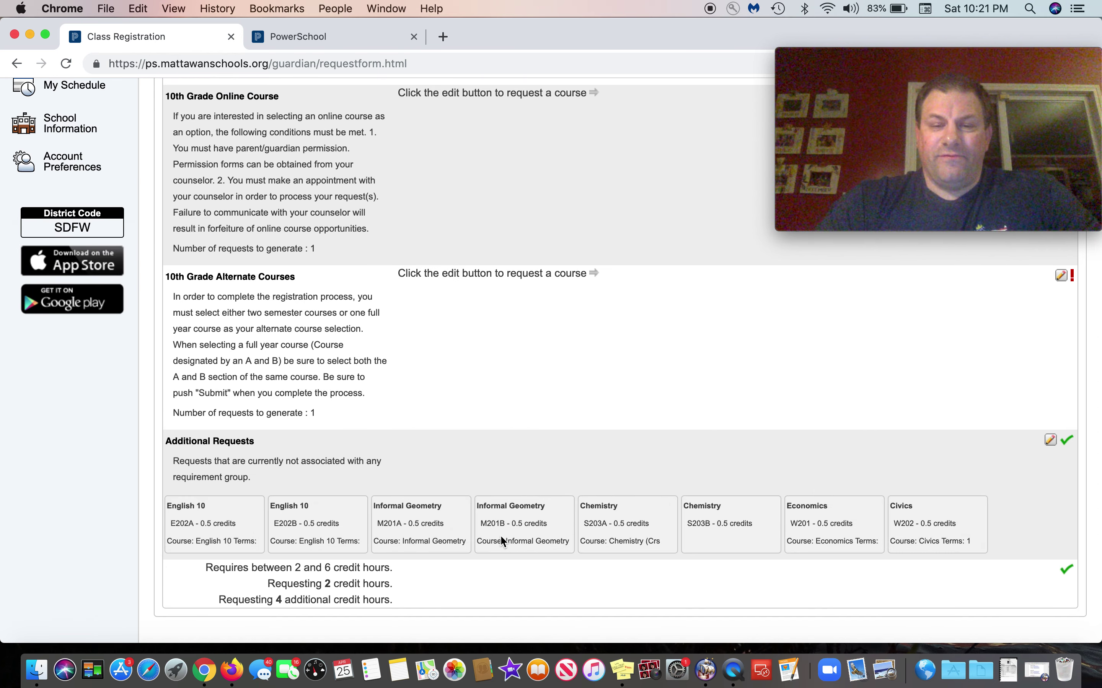
pyautogui.scroll(7, 537, 492)
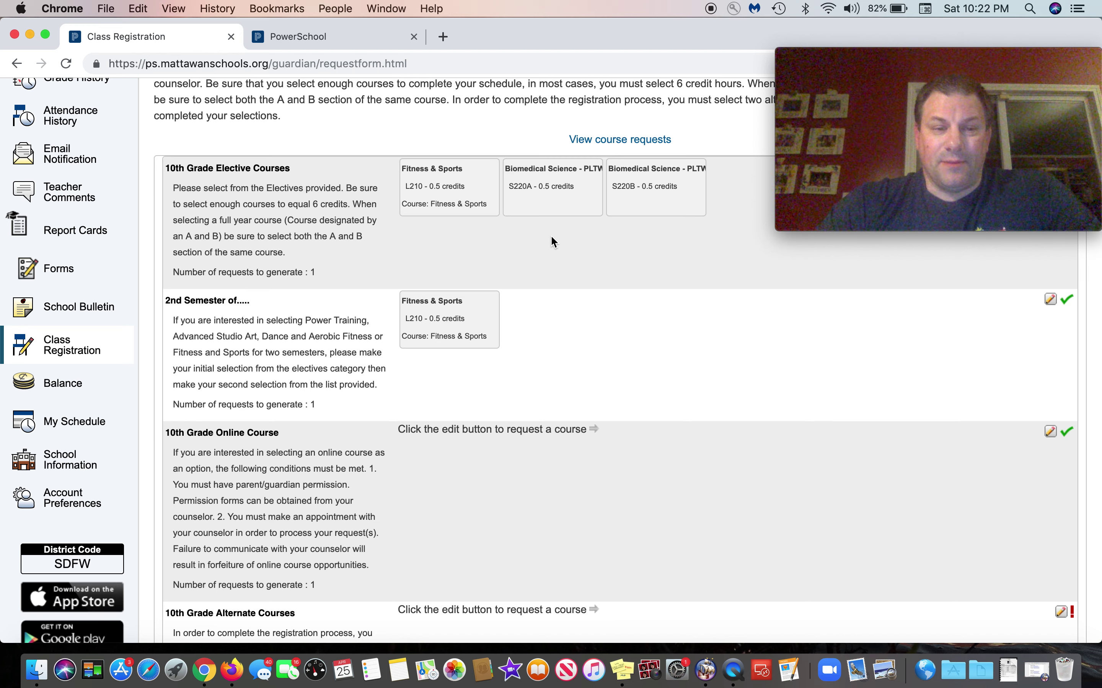
pyautogui.scroll(-10, 552, 237)
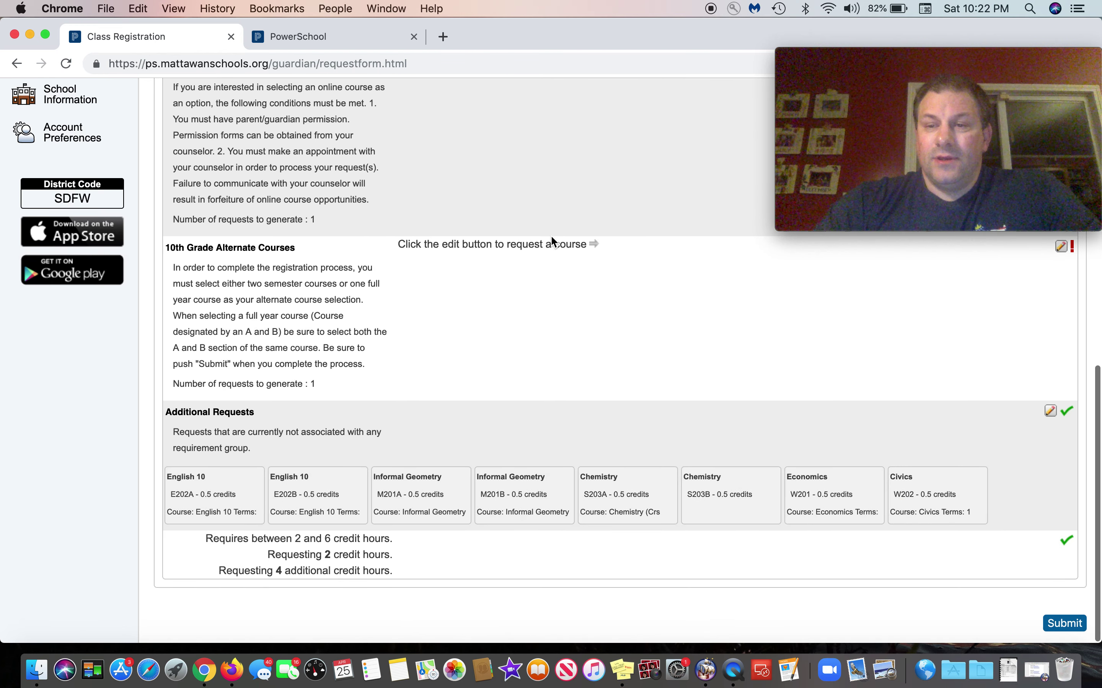
pyautogui.scroll(3, 550, 236)
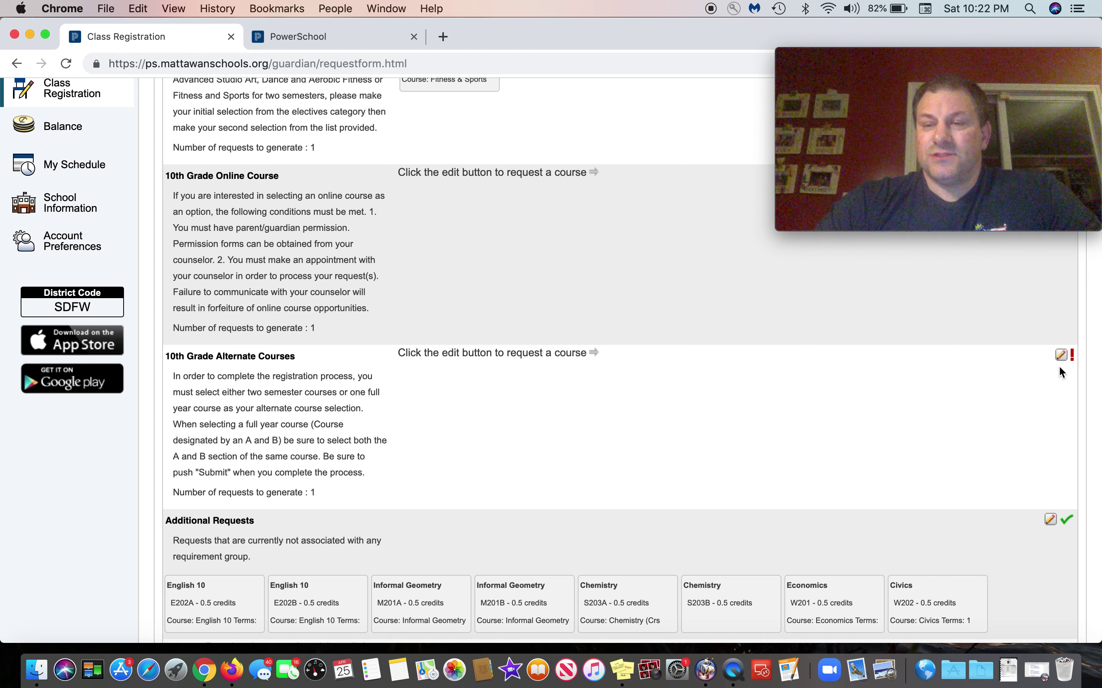
# Step: Open the Alternate Courses list and check Art I (P200) on page 2
pyautogui.click(1061, 355)
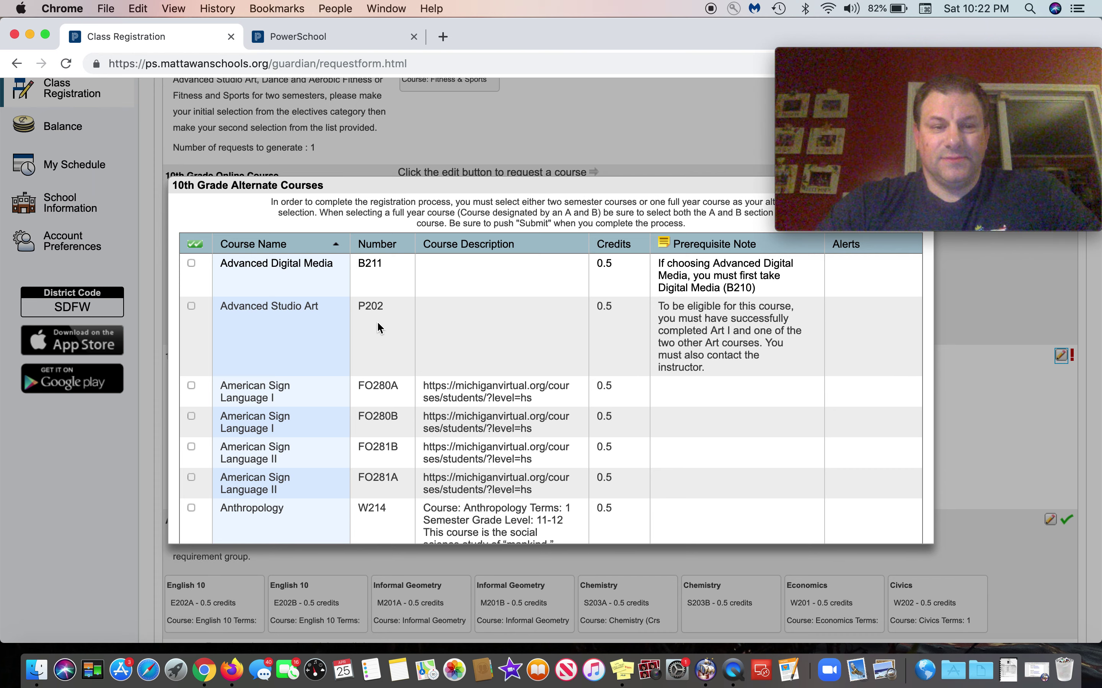
pyautogui.scroll(-1, 377, 321)
pyautogui.scroll(1, 377, 321)
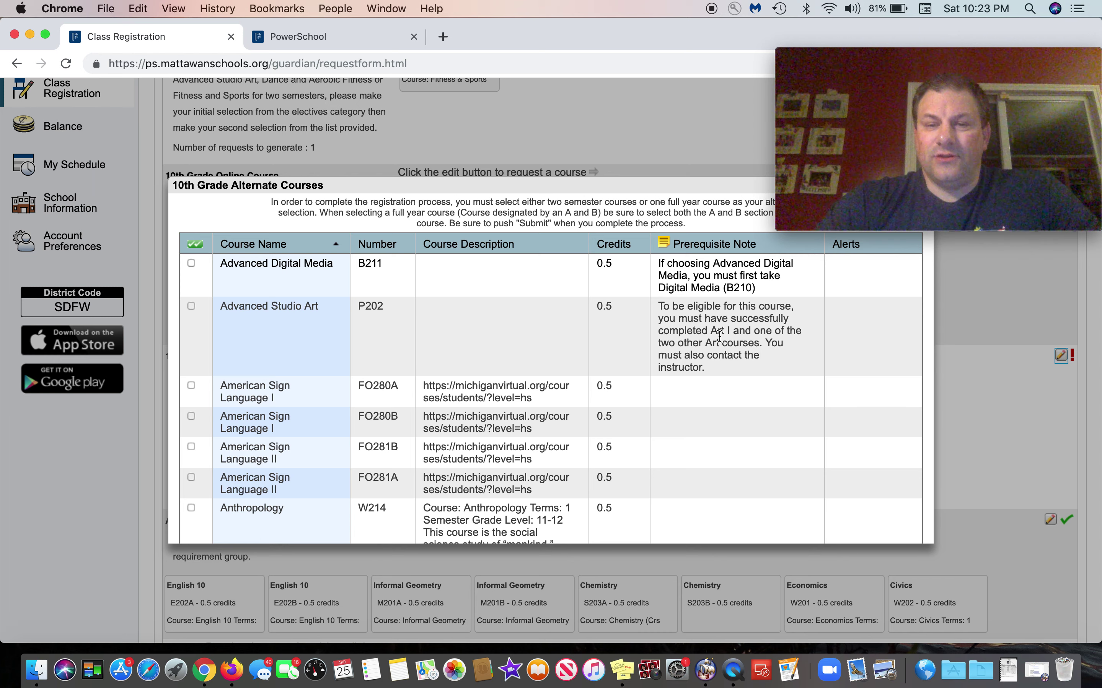
pyautogui.scroll(-10, 632, 329)
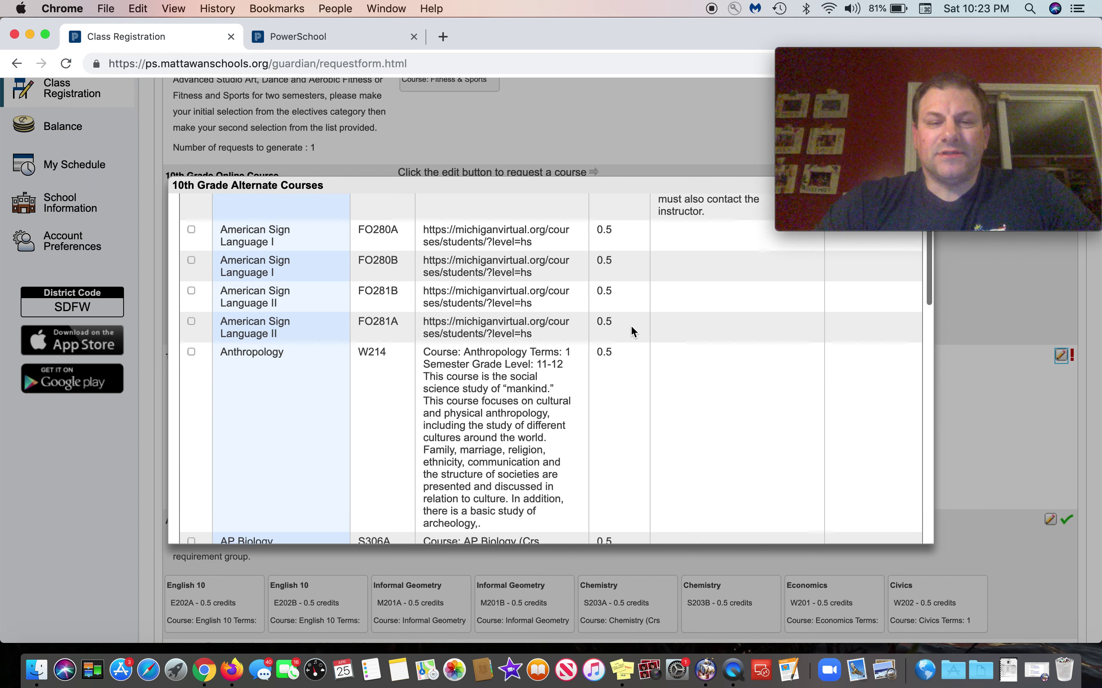
pyautogui.scroll(-15, 632, 329)
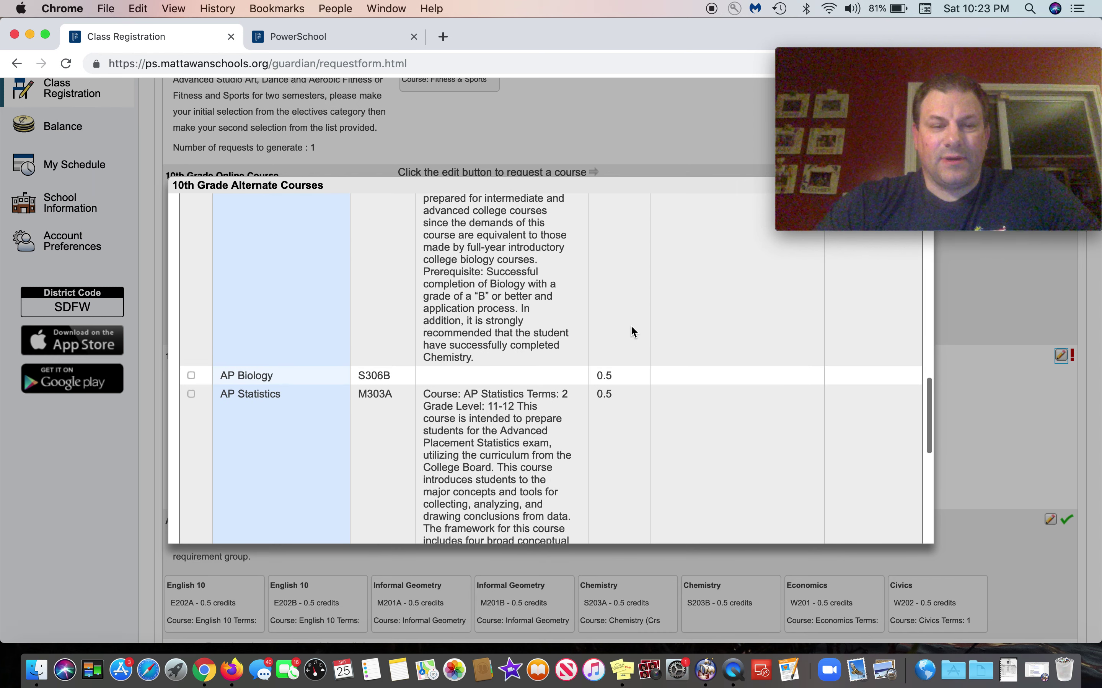
pyautogui.scroll(-8, 631, 327)
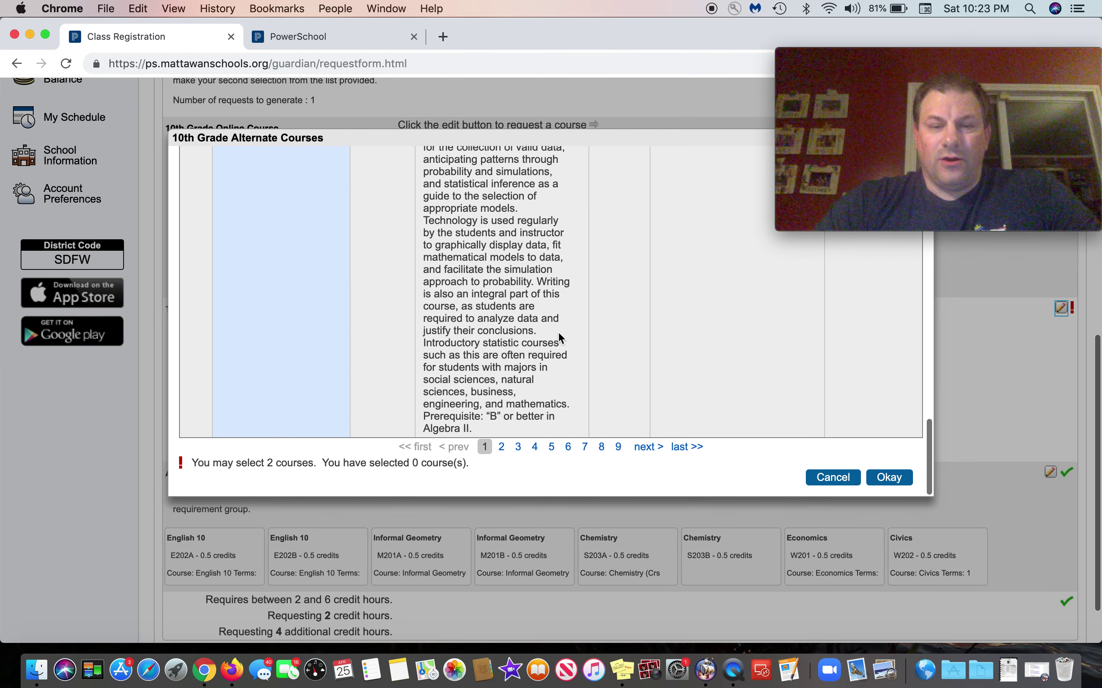
pyautogui.click(502, 447)
pyautogui.scroll(5, 400, 360)
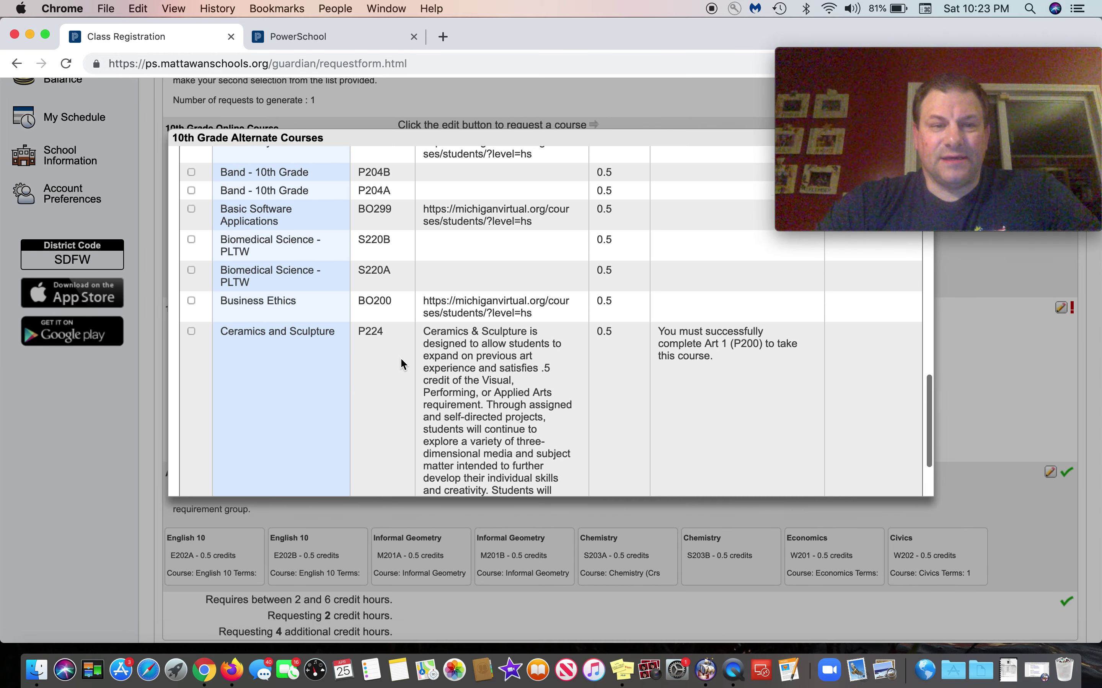
pyautogui.scroll(5, 401, 359)
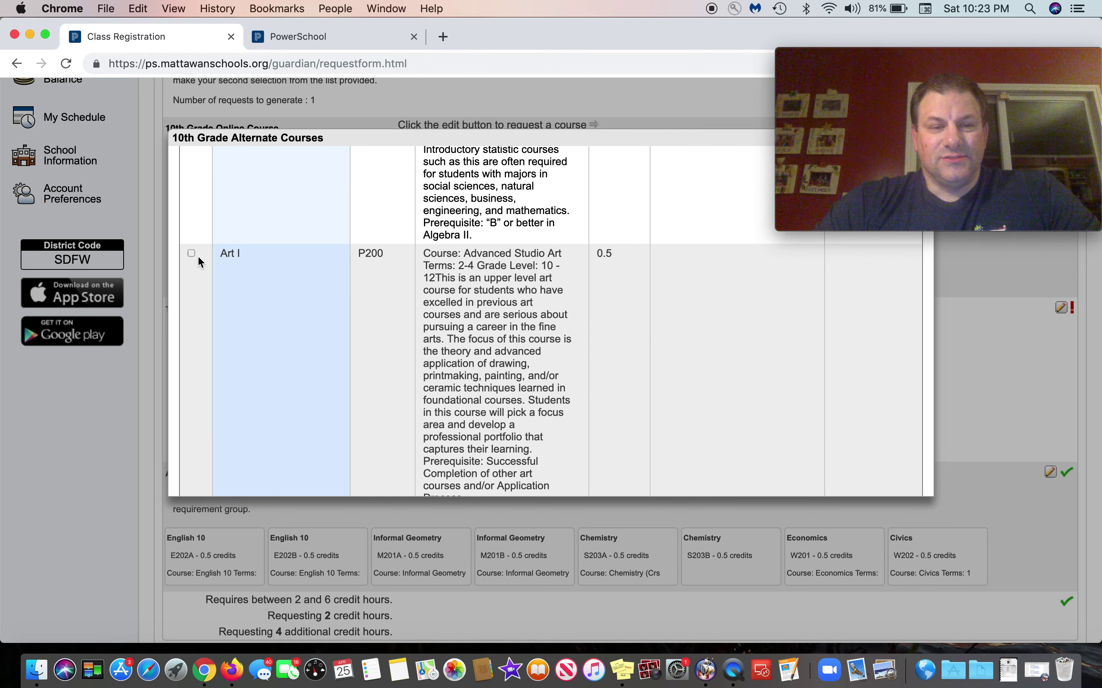
pyautogui.click(191, 254)
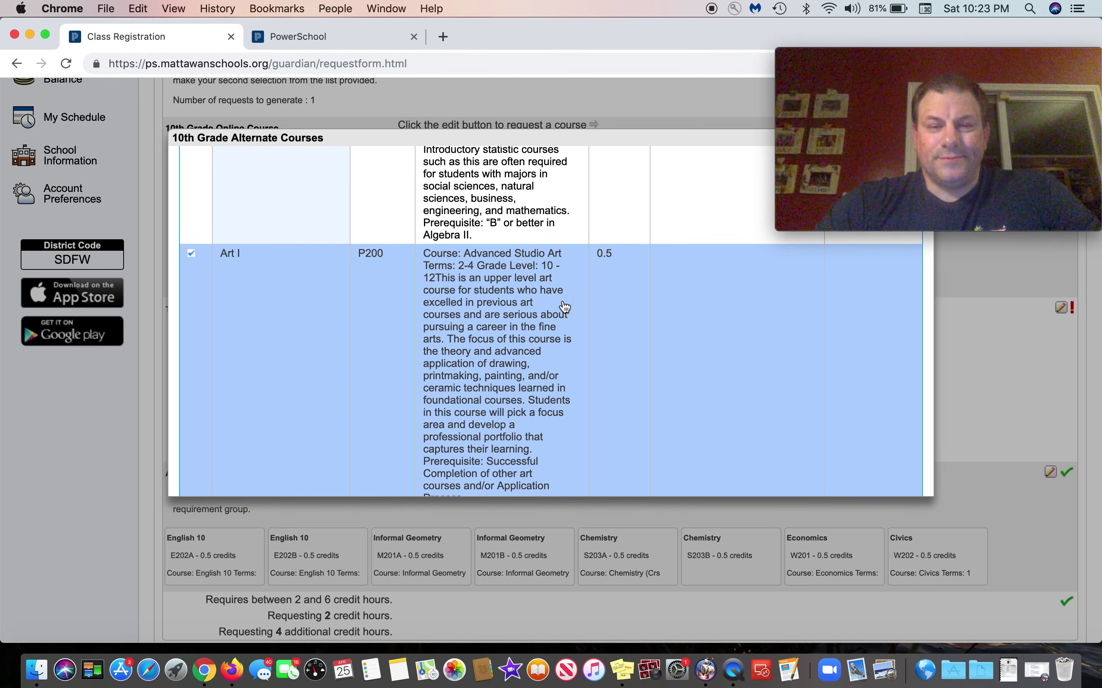
# Step: Add Ceramics and Sculpture (P224) as the second alternate and confirm both
pyautogui.scroll(-5, 571, 303)
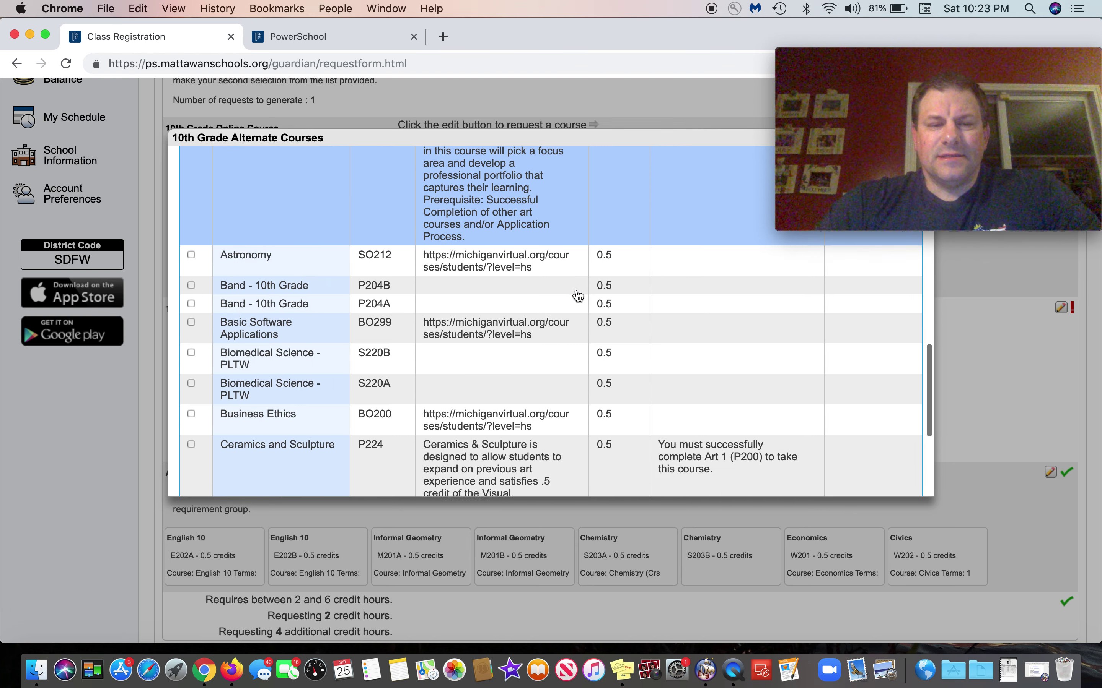
pyautogui.scroll(-3, 578, 296)
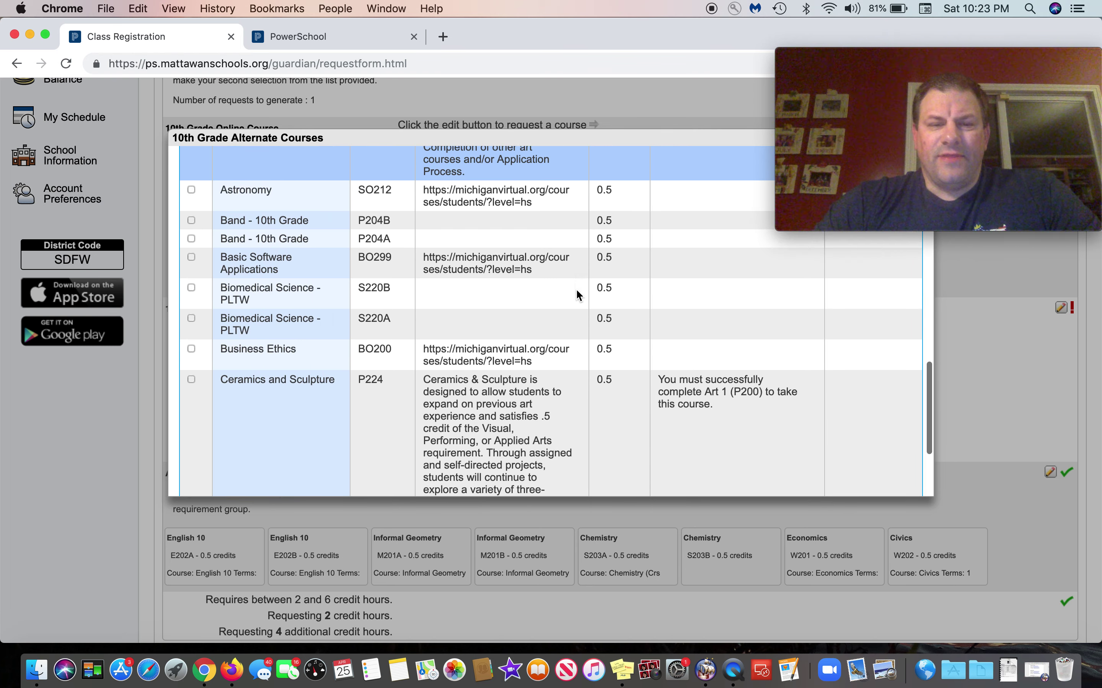
pyautogui.scroll(-4, 576, 289)
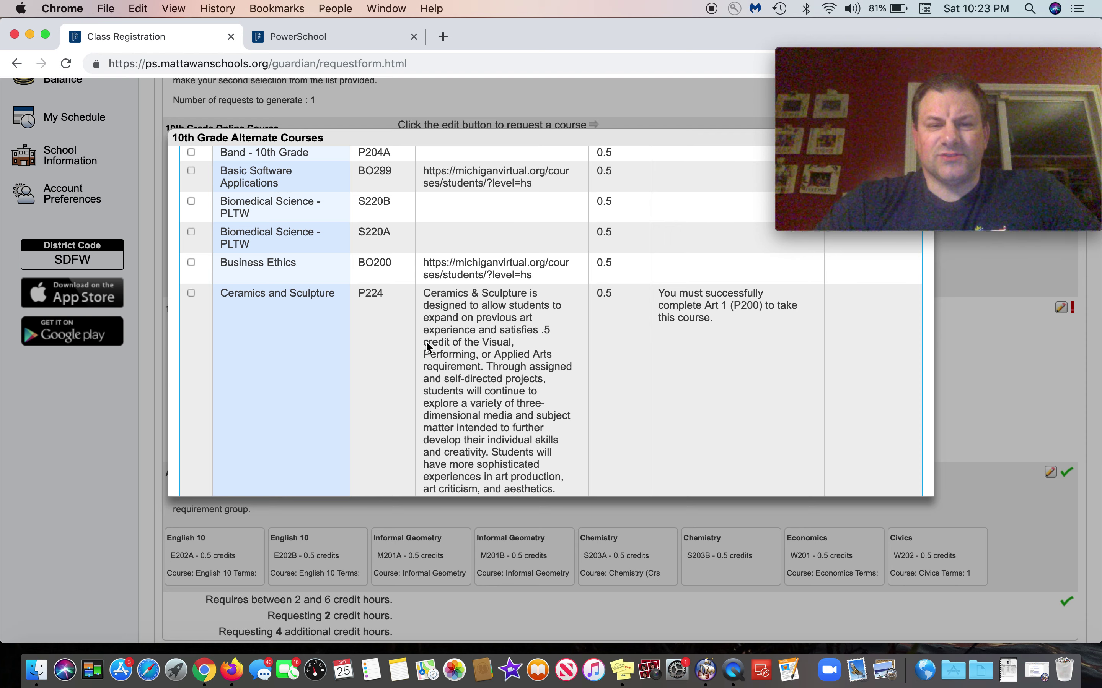
pyautogui.scroll(-3, 419, 351)
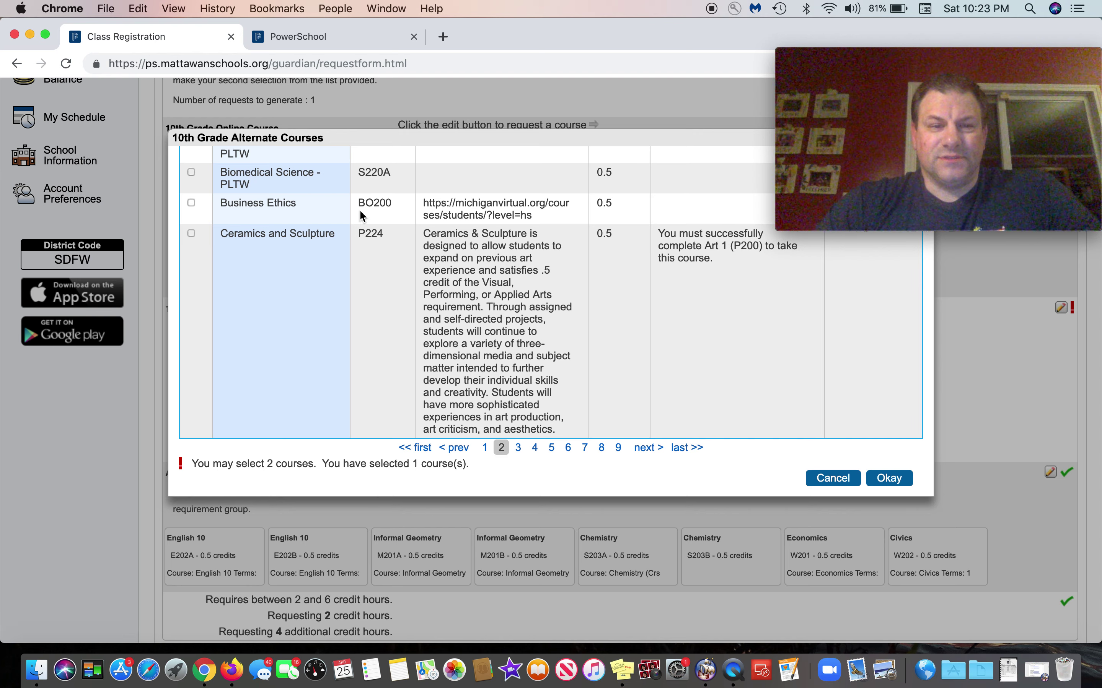
pyautogui.click(191, 234)
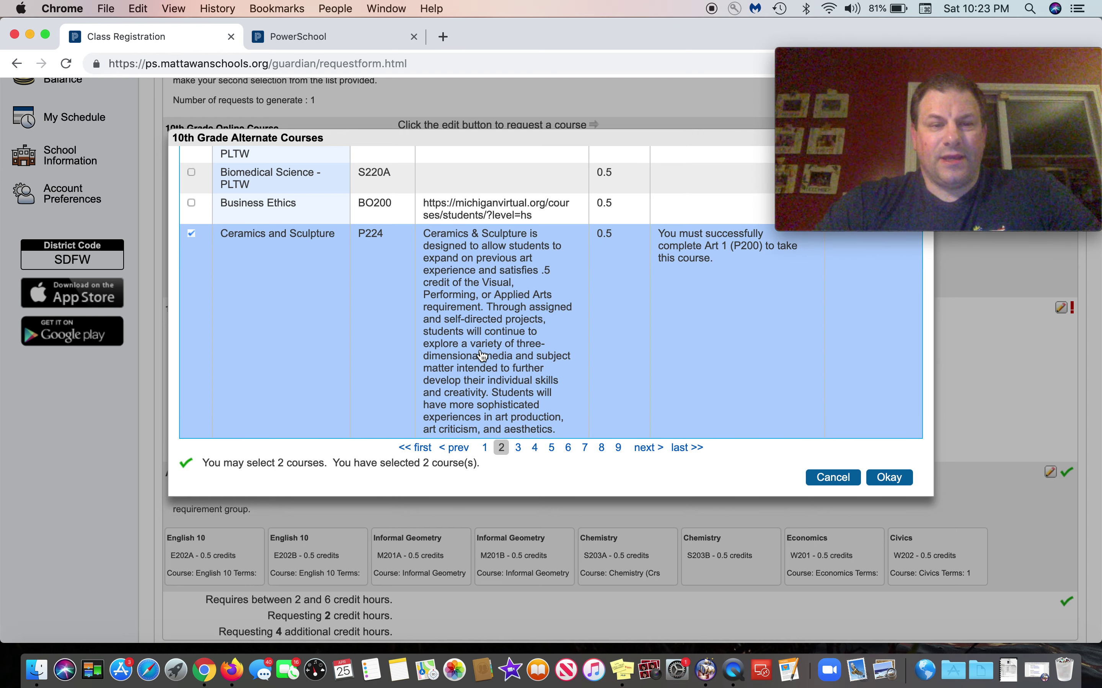
pyautogui.click(893, 478)
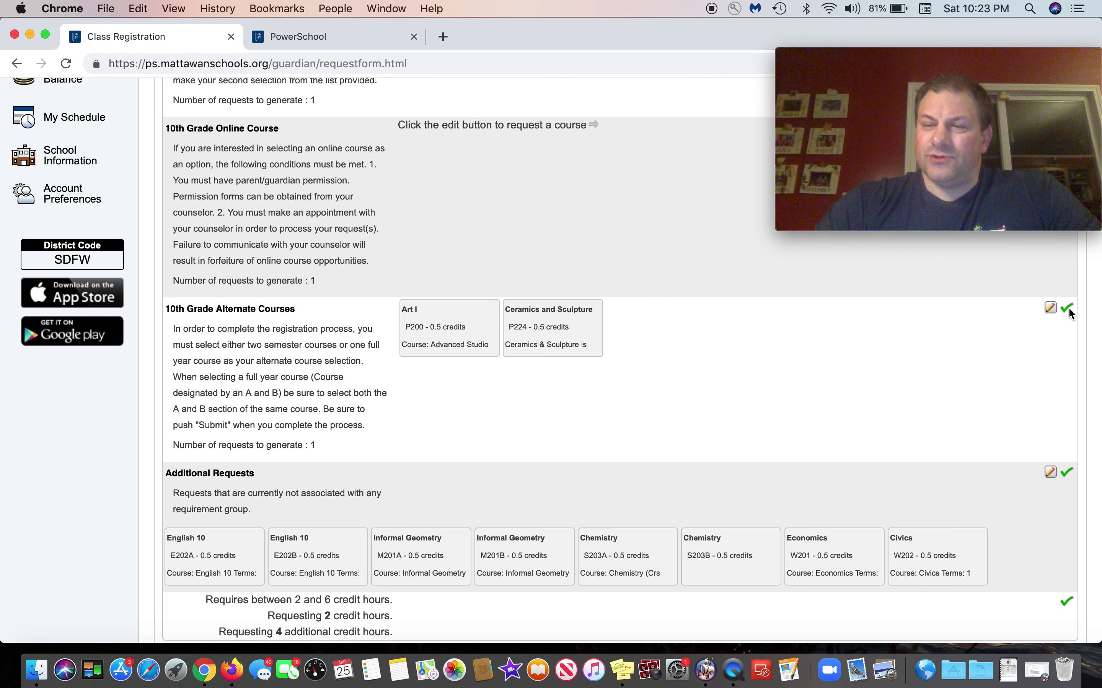
pyautogui.moveTo(1067, 307)
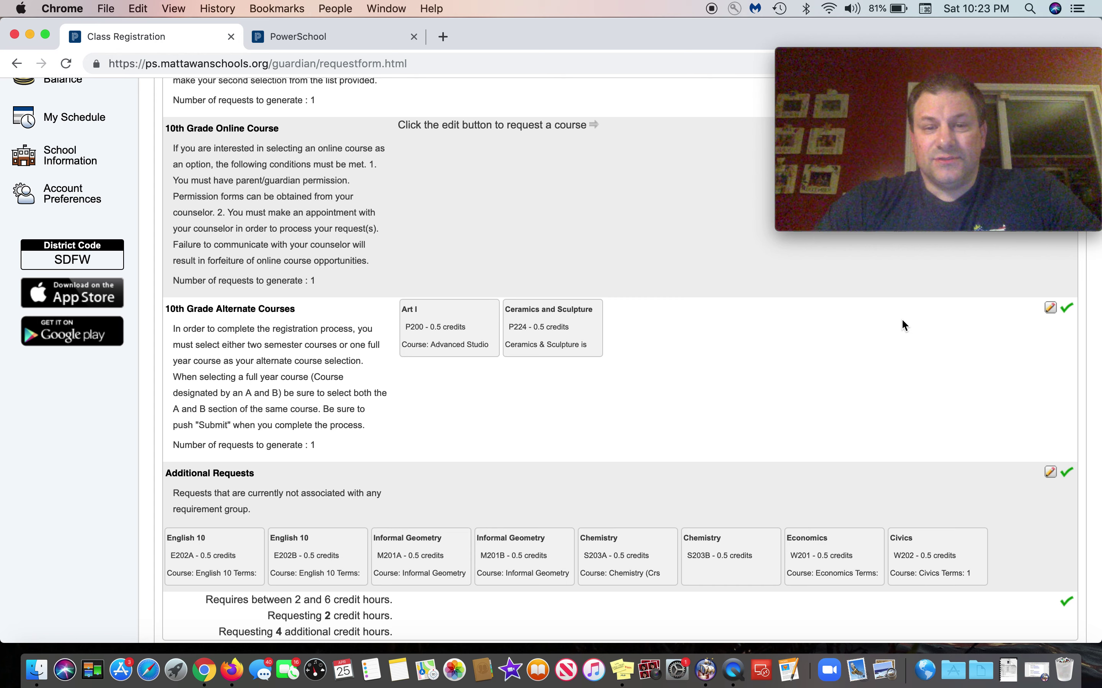
pyautogui.scroll(-3, 902, 323)
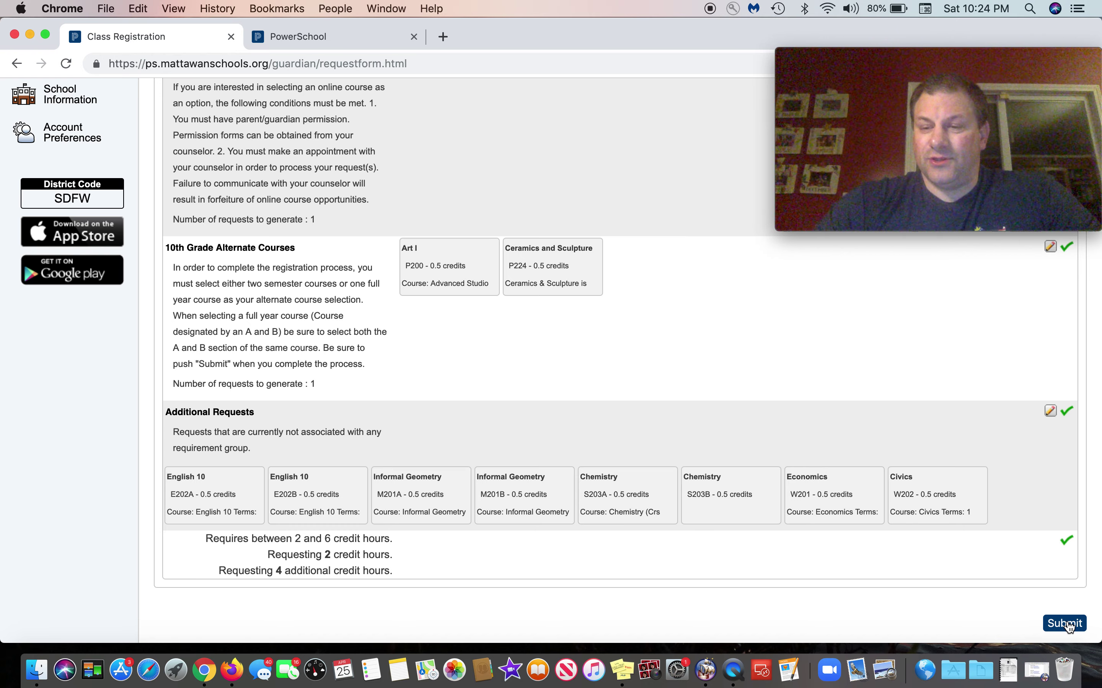
pyautogui.click(1068, 624)
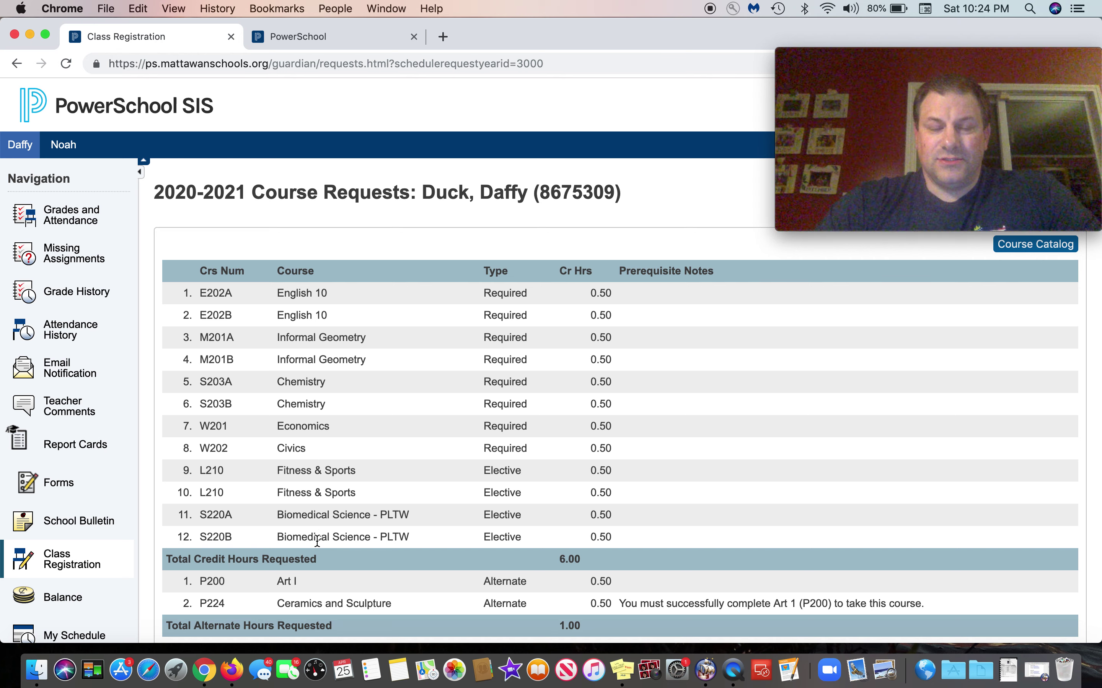
# Step: Scroll through the submitted 2020-2021 Course Requests table to review it
pyautogui.scroll(-3, 317, 542)
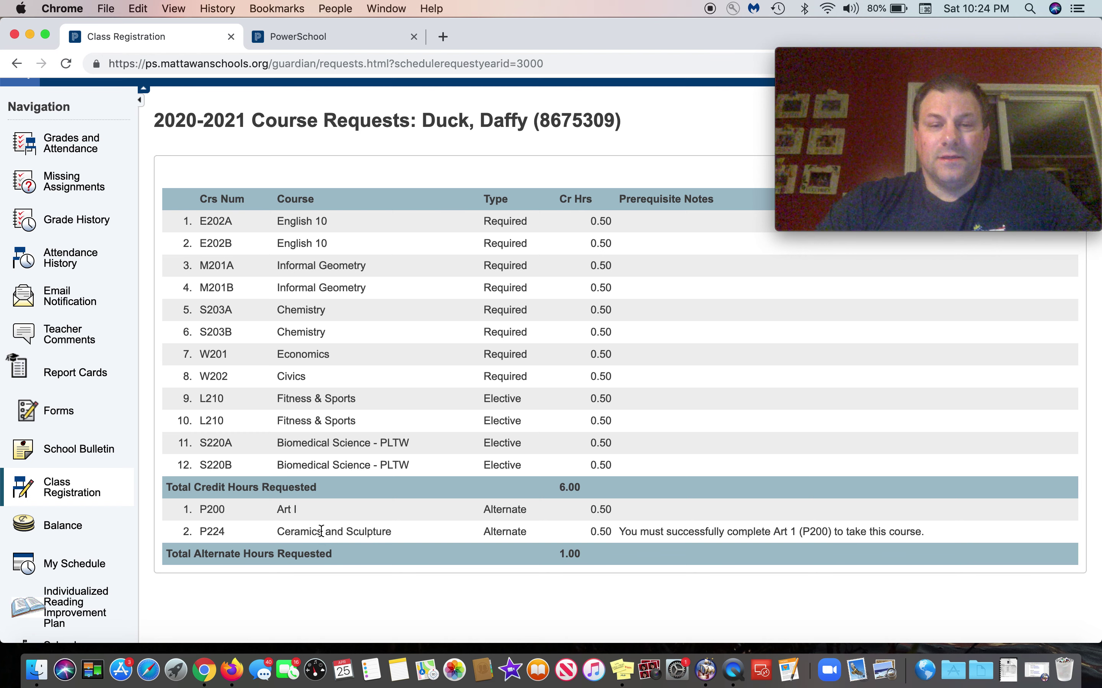
pyautogui.scroll(3, 357, 500)
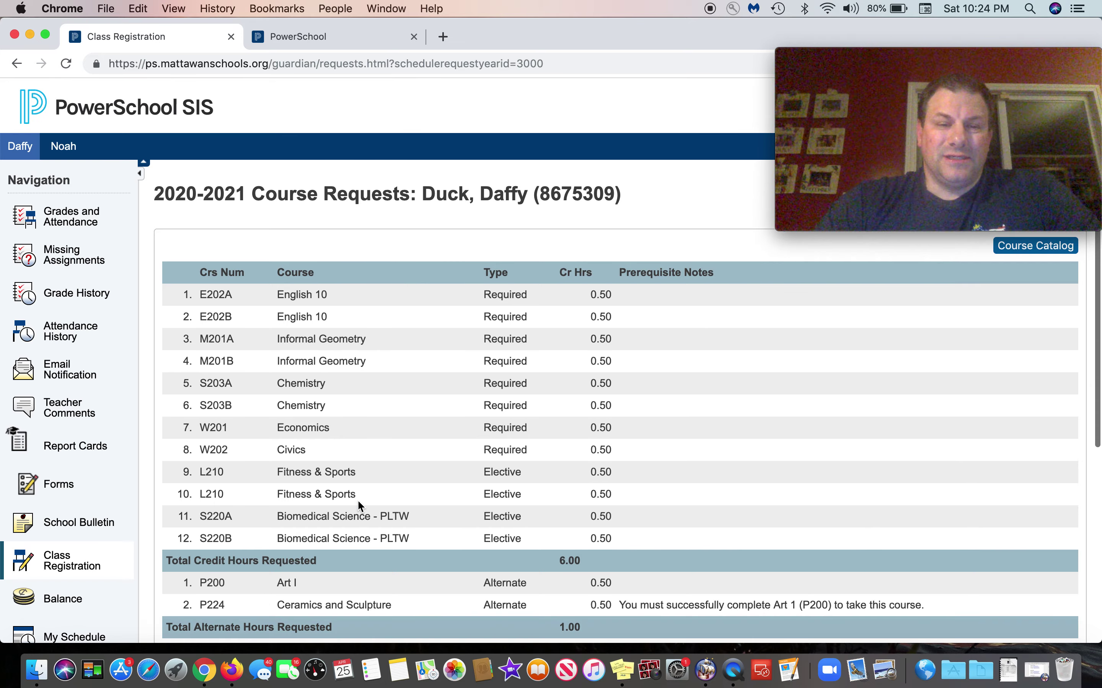
pyautogui.click(1031, 252)
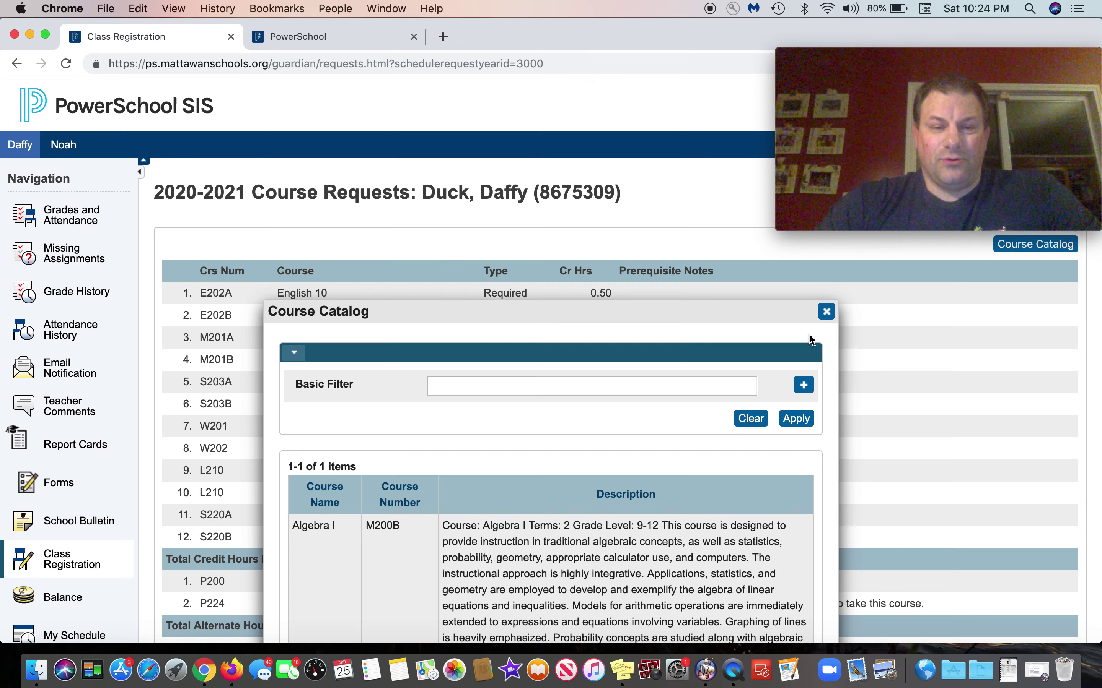
pyautogui.scroll(-5, 568, 435)
pyautogui.scroll(5, 568, 436)
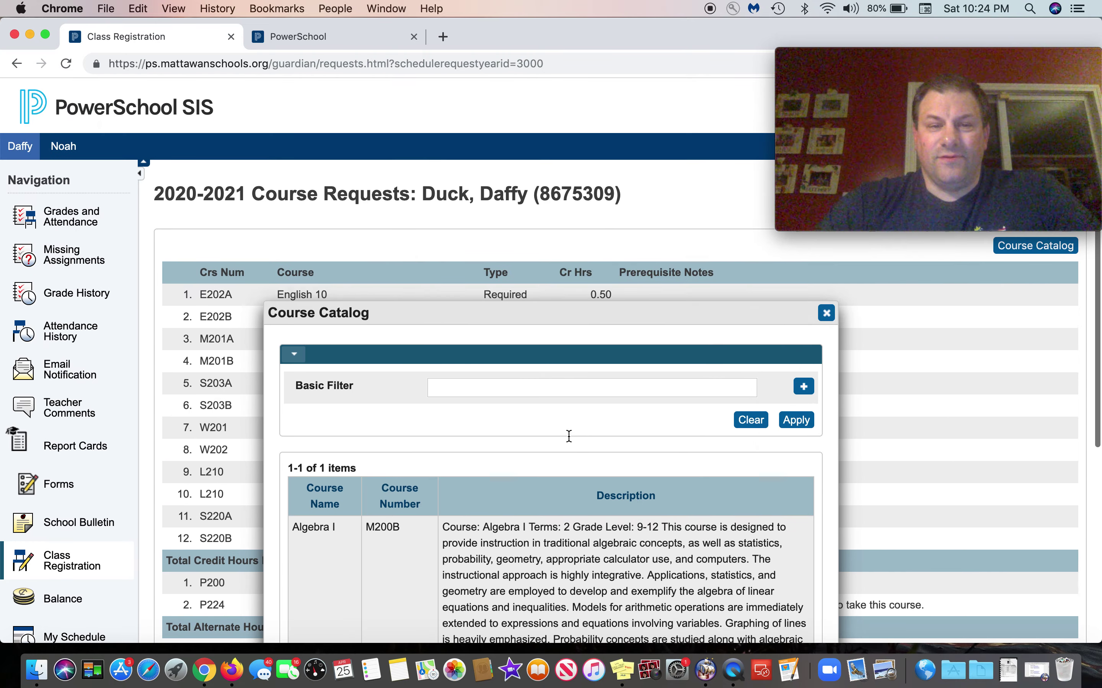
pyautogui.click(826, 313)
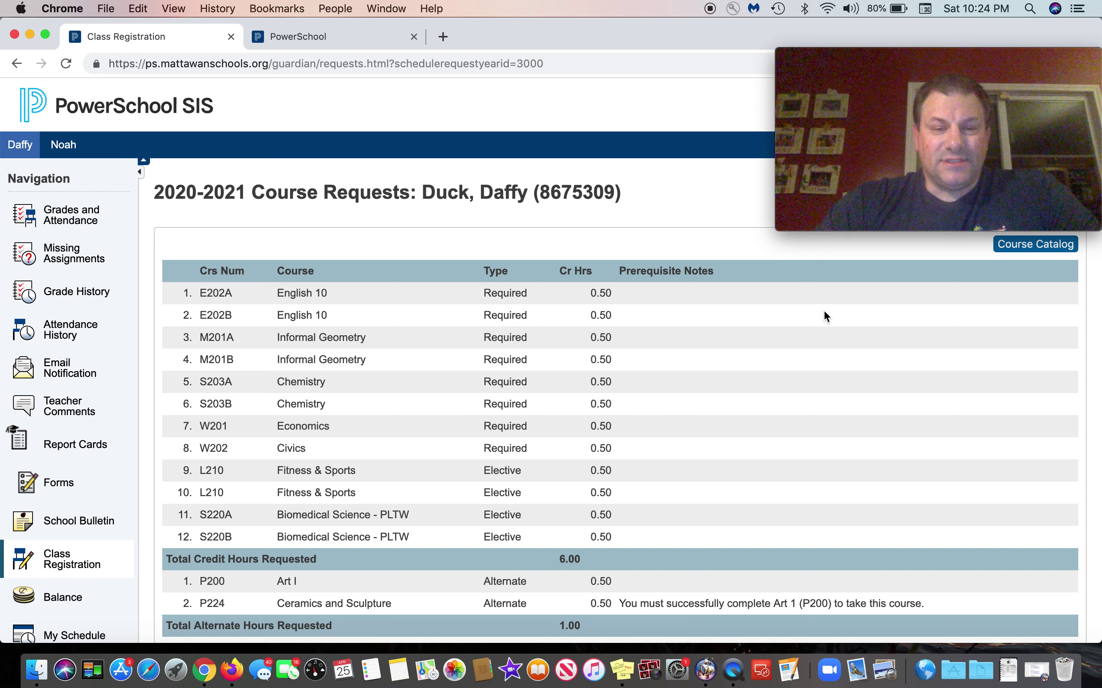
pyautogui.scroll(-2, 651, 321)
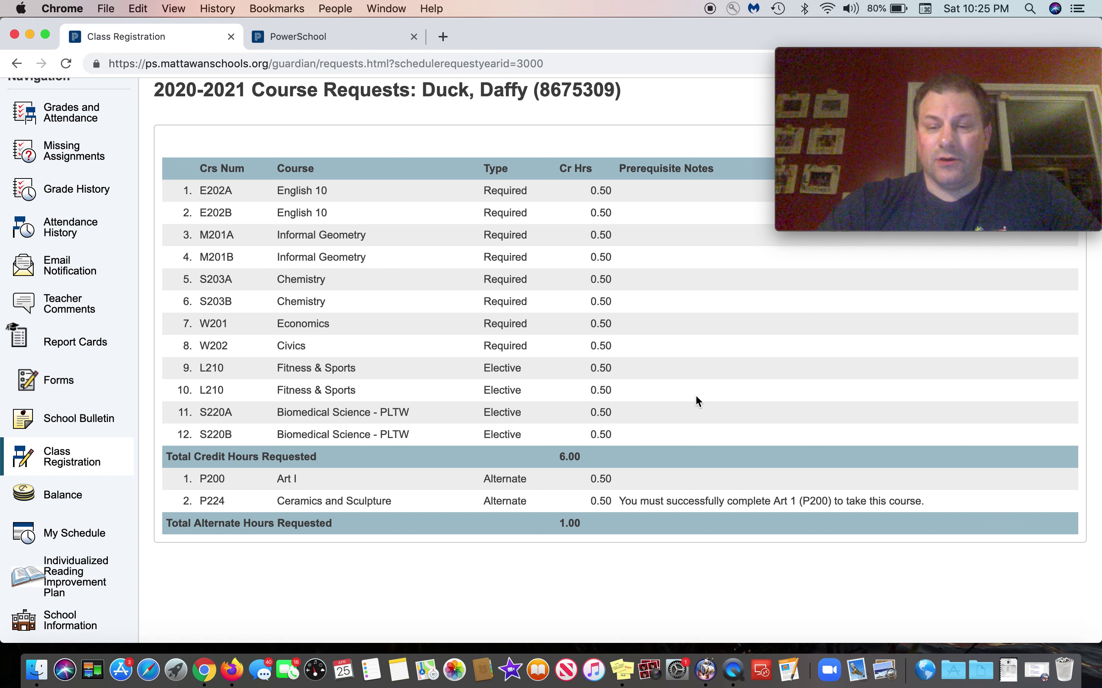
pyautogui.click(1042, 673)
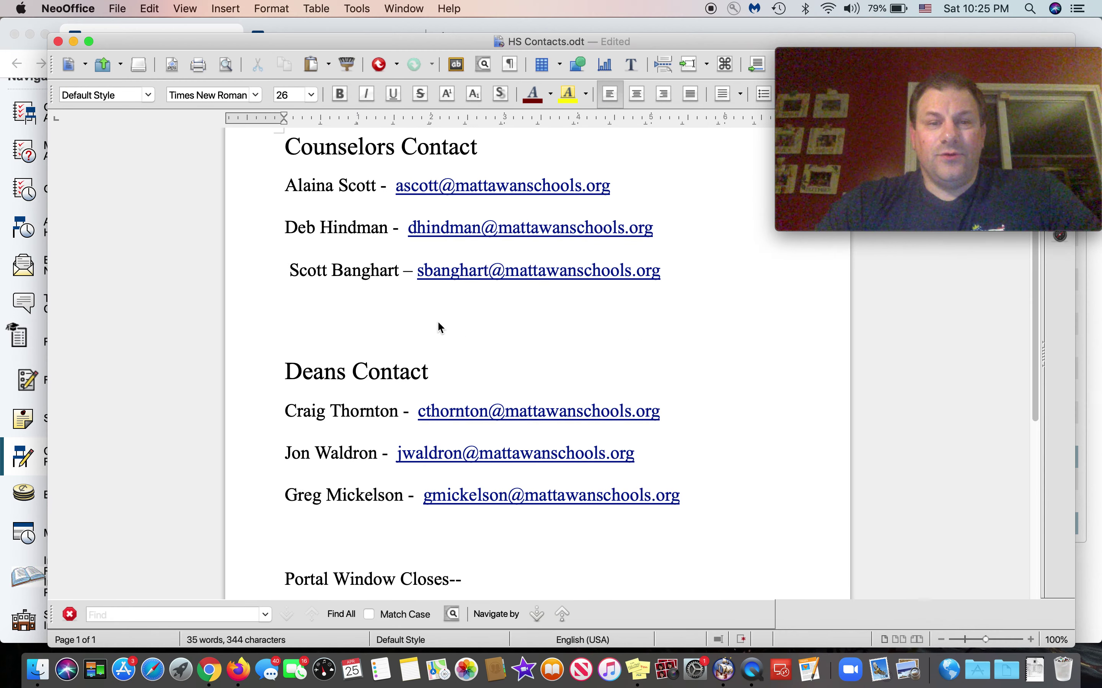
# Step: Scroll through HS Contacts.odt to review the counselor and dean email addresses
pyautogui.scroll(3, 328, 323)
pyautogui.scroll(-1, 330, 325)
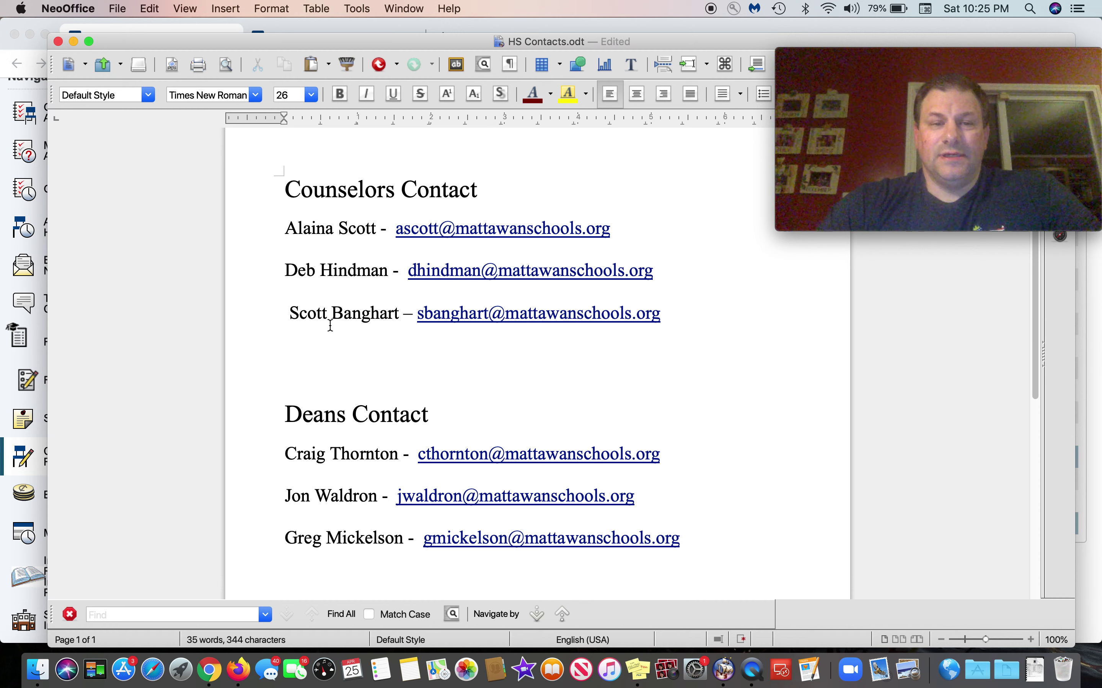
pyautogui.scroll(-1, 330, 324)
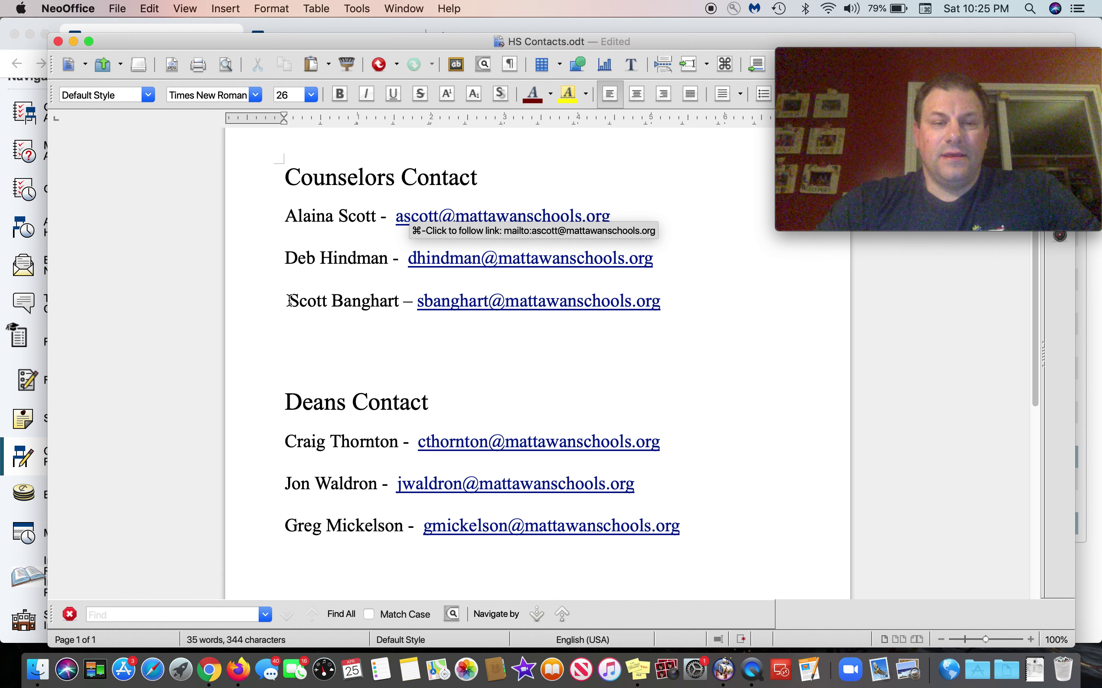
pyautogui.scroll(-3, 272, 303)
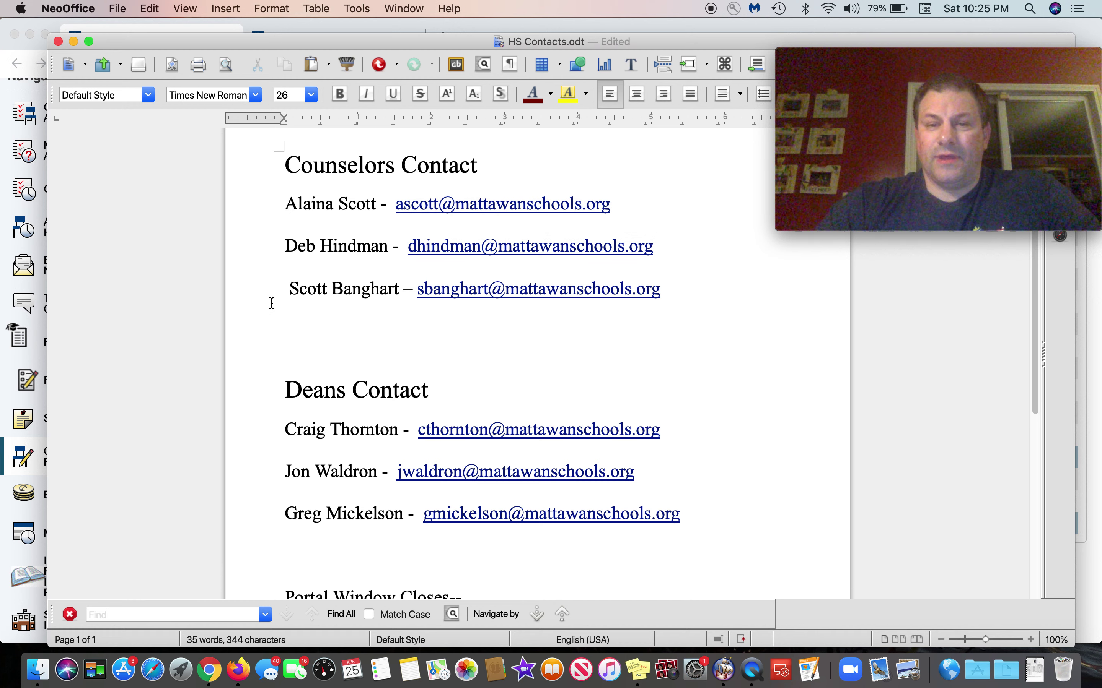
pyautogui.scroll(-5, 263, 284)
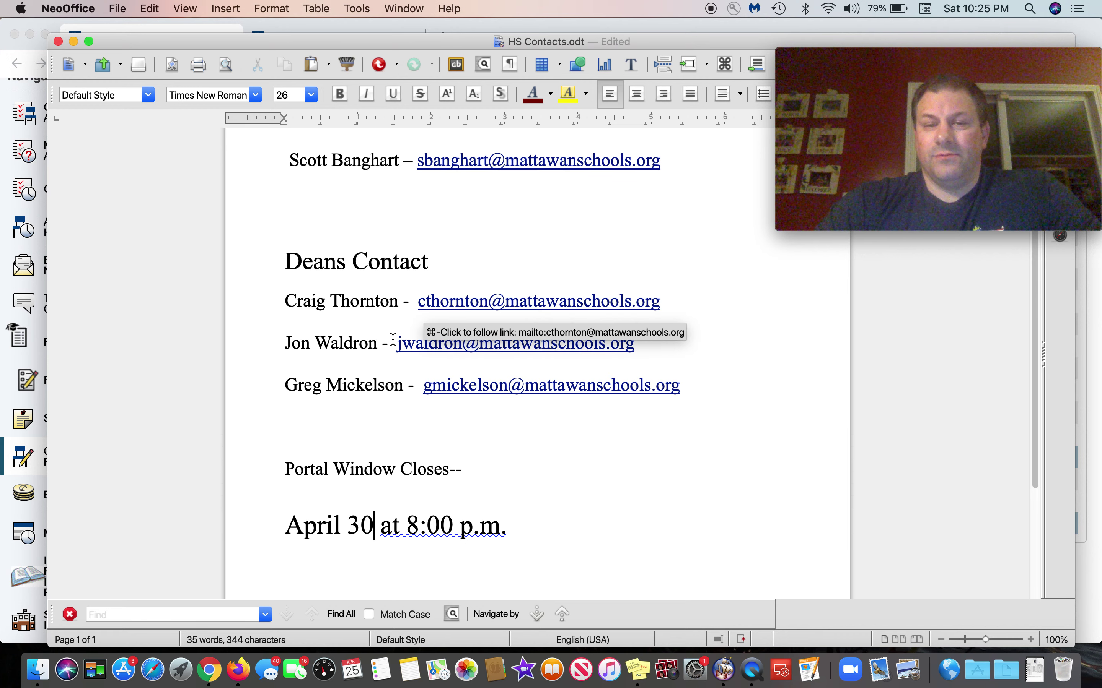
pyautogui.scroll(-4, 366, 284)
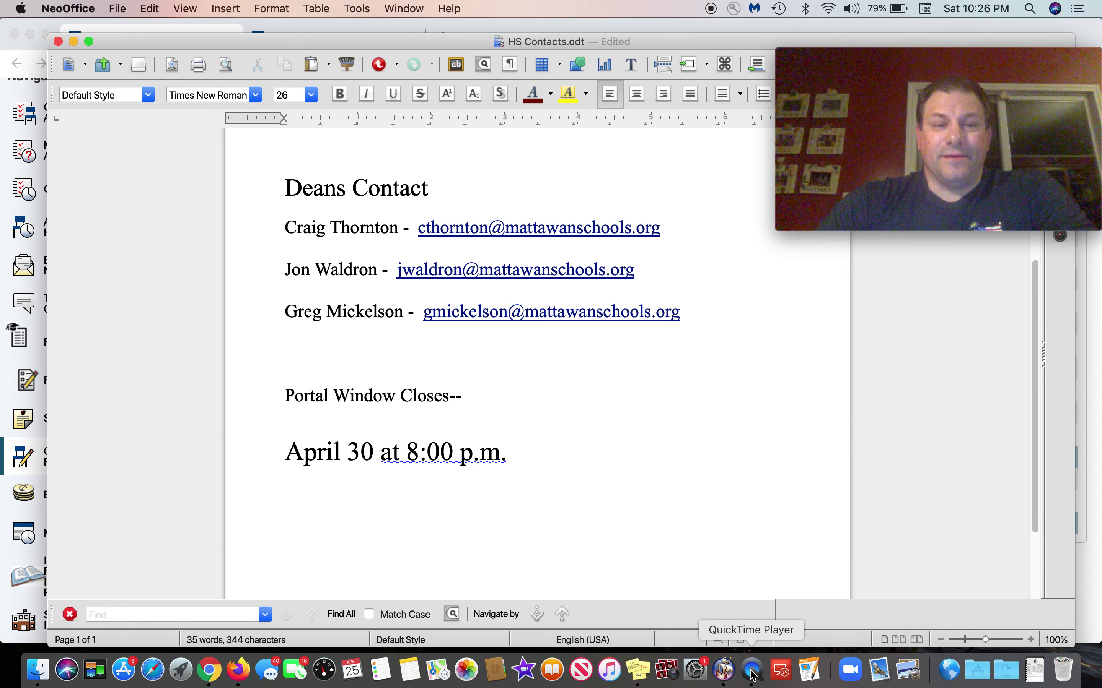
pyautogui.scroll(3, 660, 468)
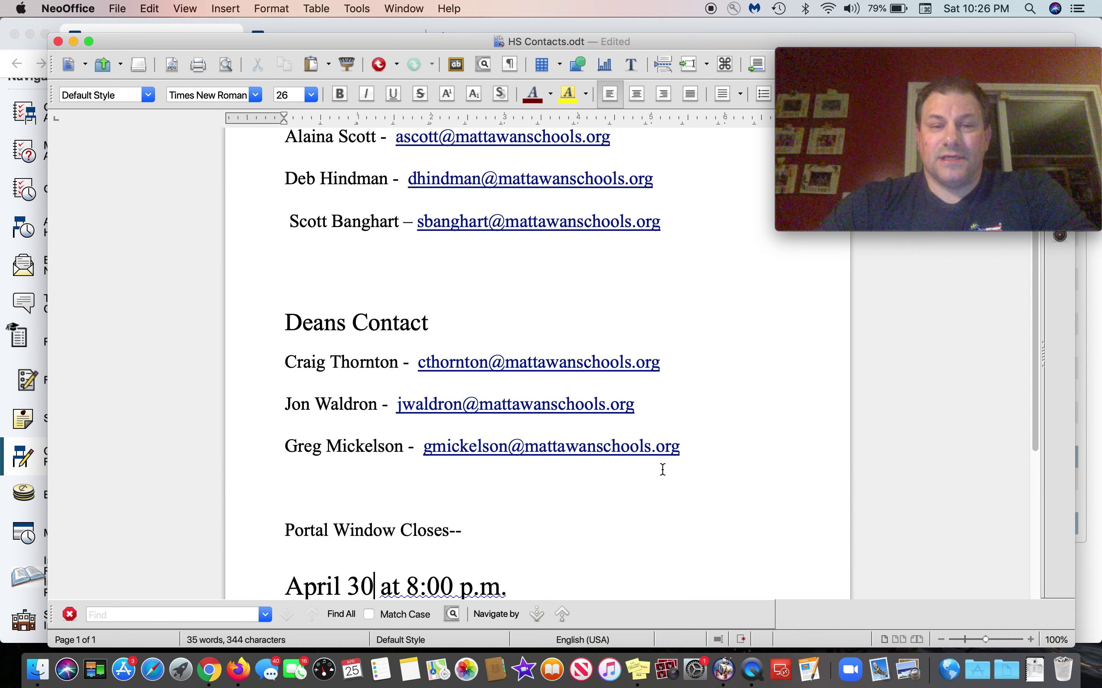
pyautogui.scroll(2, 663, 469)
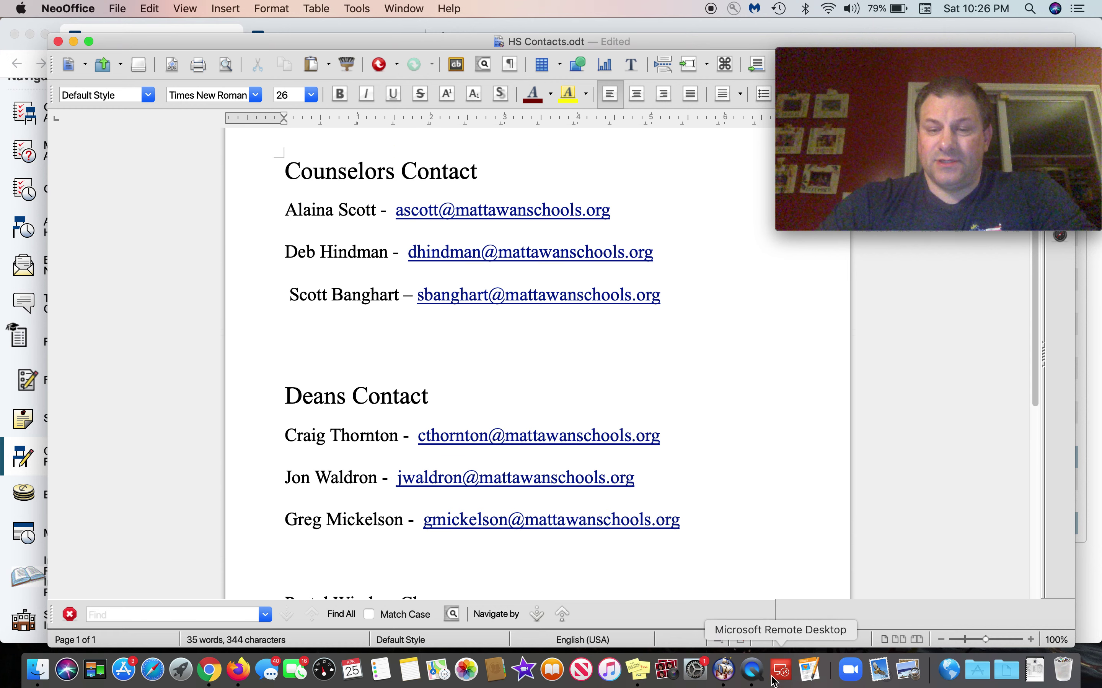